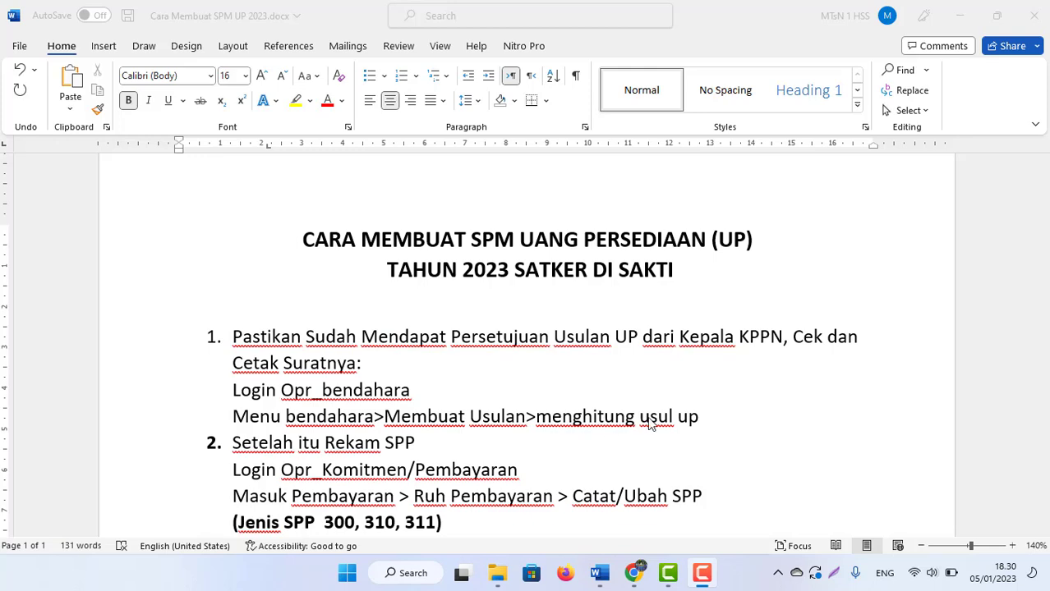
# Switch to SAKTI in Chrome and open the Menghitung Usul UP page of the Bendahara module.
pyautogui.click(634, 572)
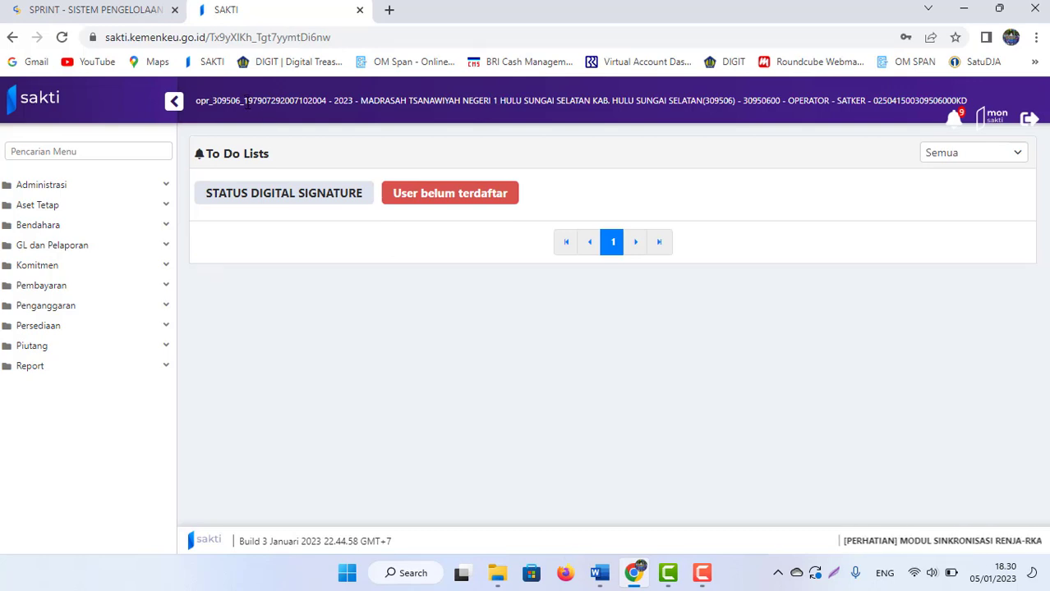
pyautogui.click(56, 226)
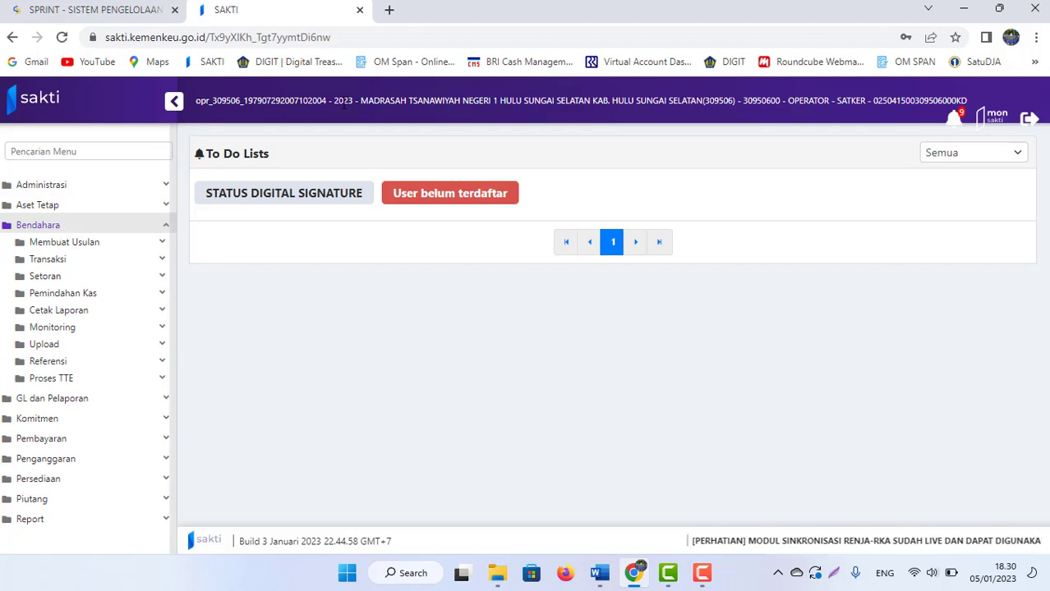
pyautogui.click(76, 245)
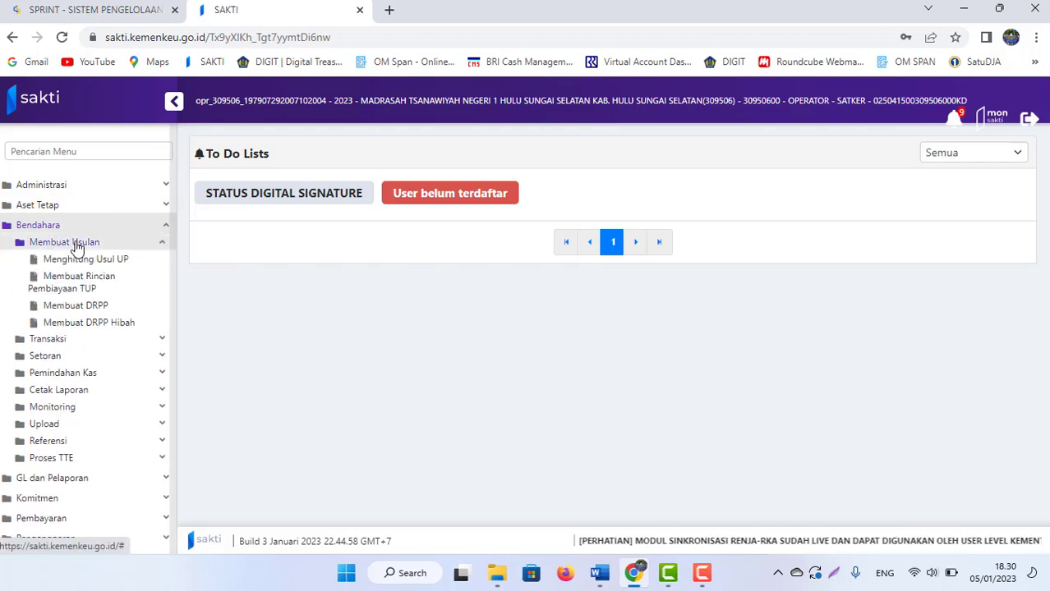
pyautogui.click(121, 261)
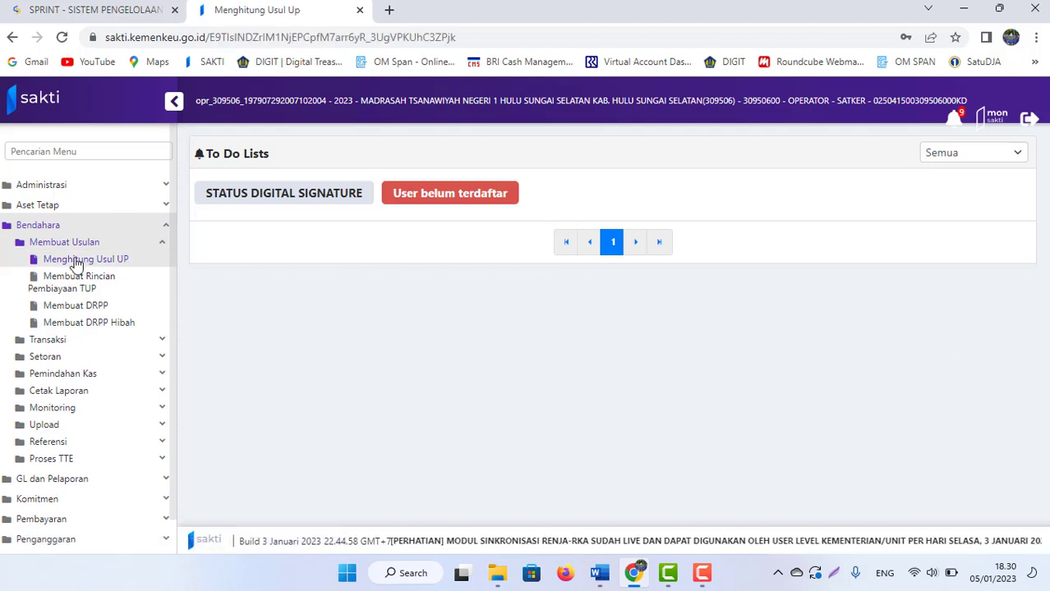
# Select the 36.000.000 UP proposal and download its KPPN approval letter (Persetujuan UP KPPN).
pyautogui.scroll(-3, 862, 304)
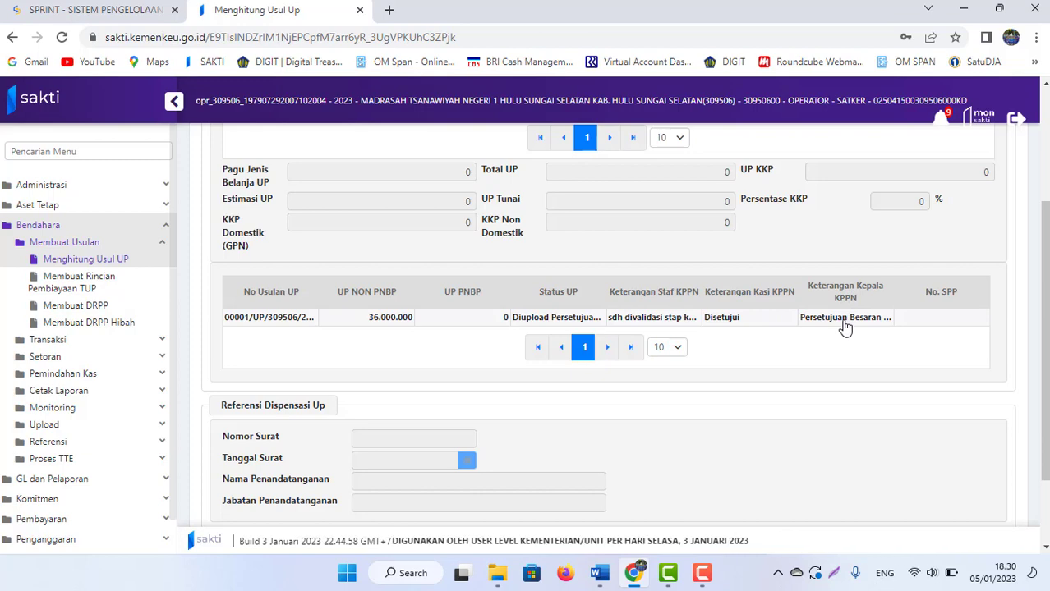
pyautogui.scroll(-2, 1043, 345)
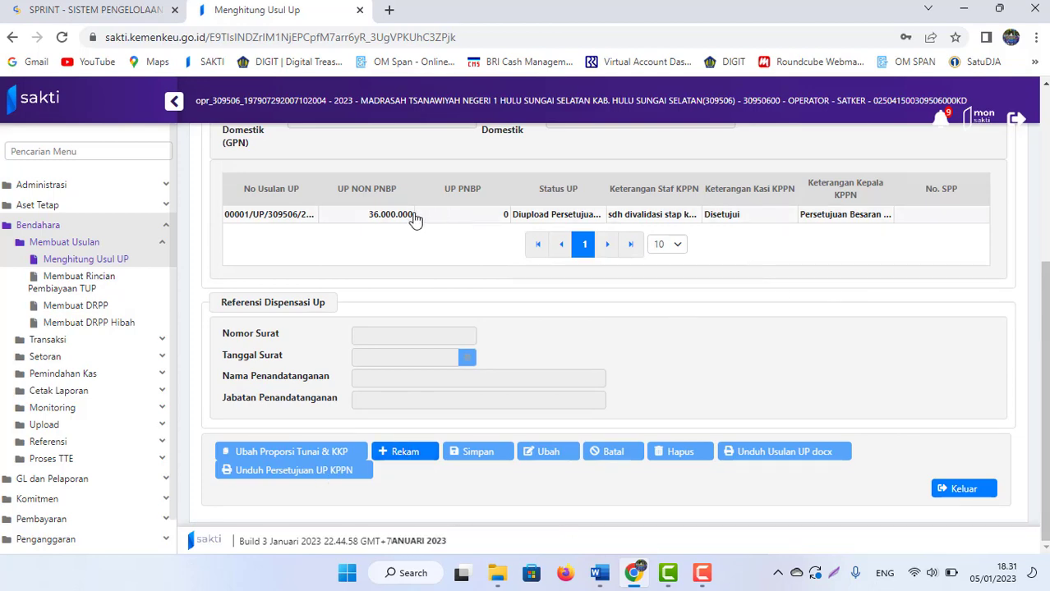
pyautogui.click(390, 219)
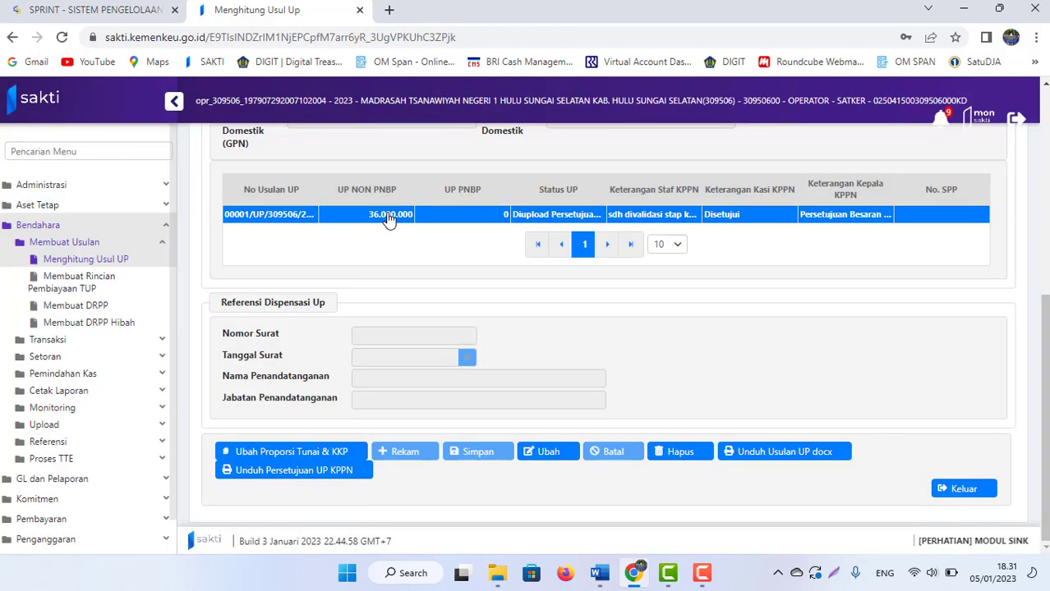
pyautogui.click(291, 476)
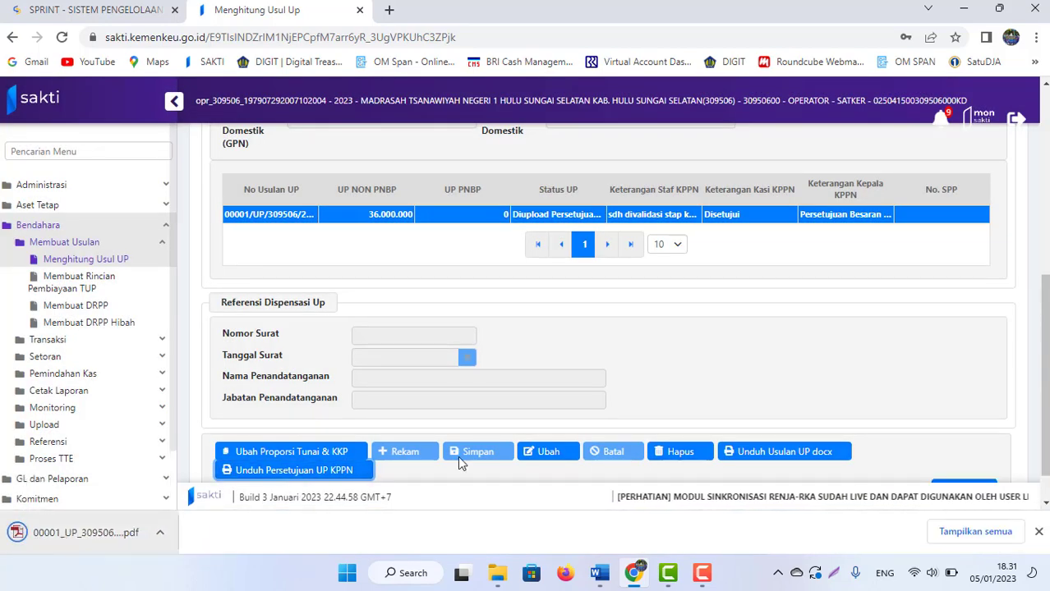
# Consult the SPP recording instructions in the Word guide and open the Catat/Ubah SPP page of SAKTI's Pembayaran module.
pyautogui.click(599, 574)
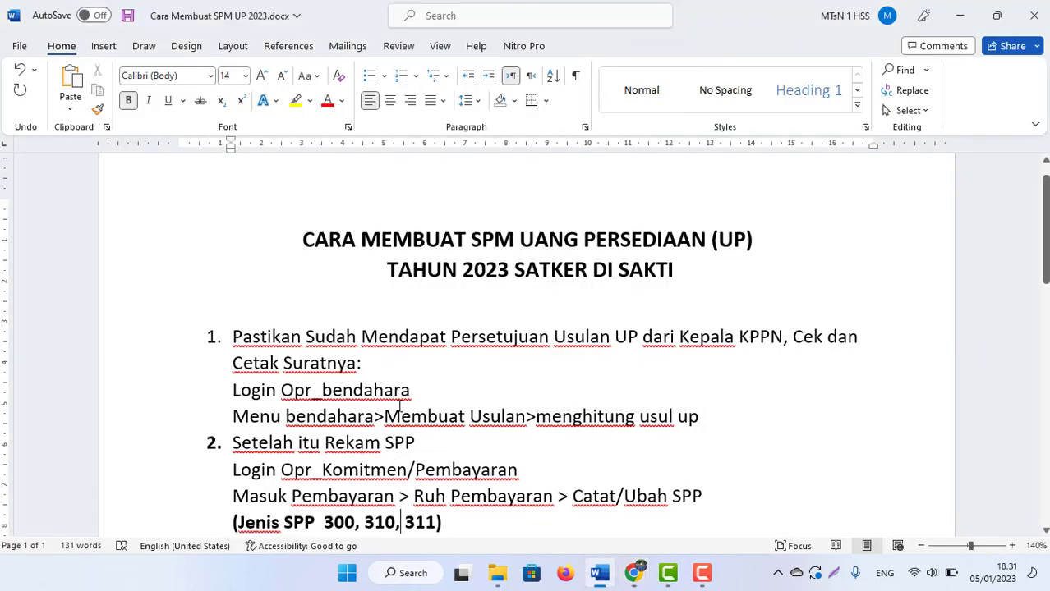
pyautogui.scroll(-2, 401, 407)
pyautogui.scroll(-2, 400, 406)
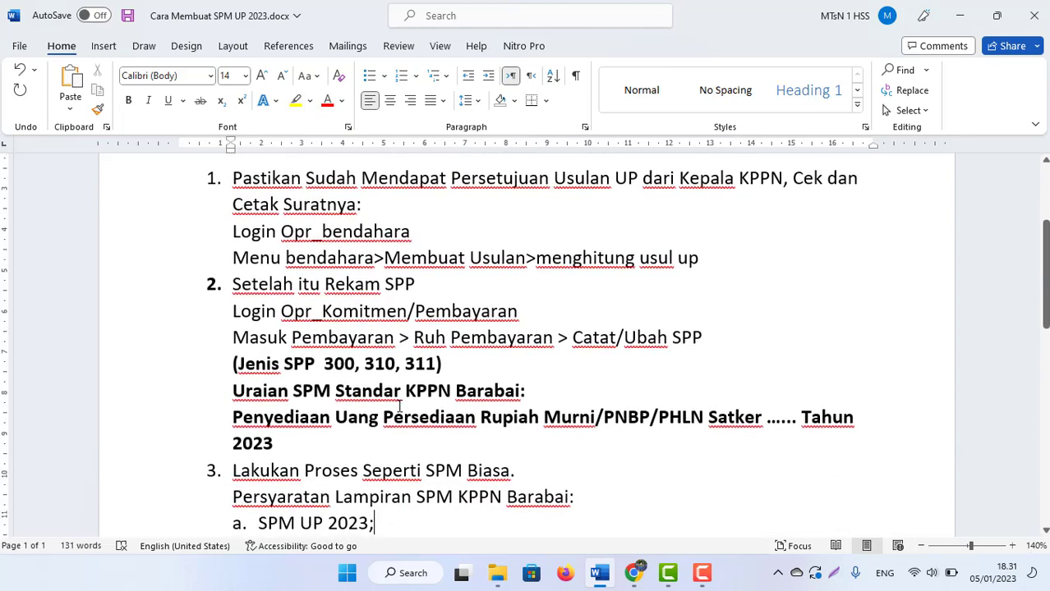
pyautogui.click(399, 406)
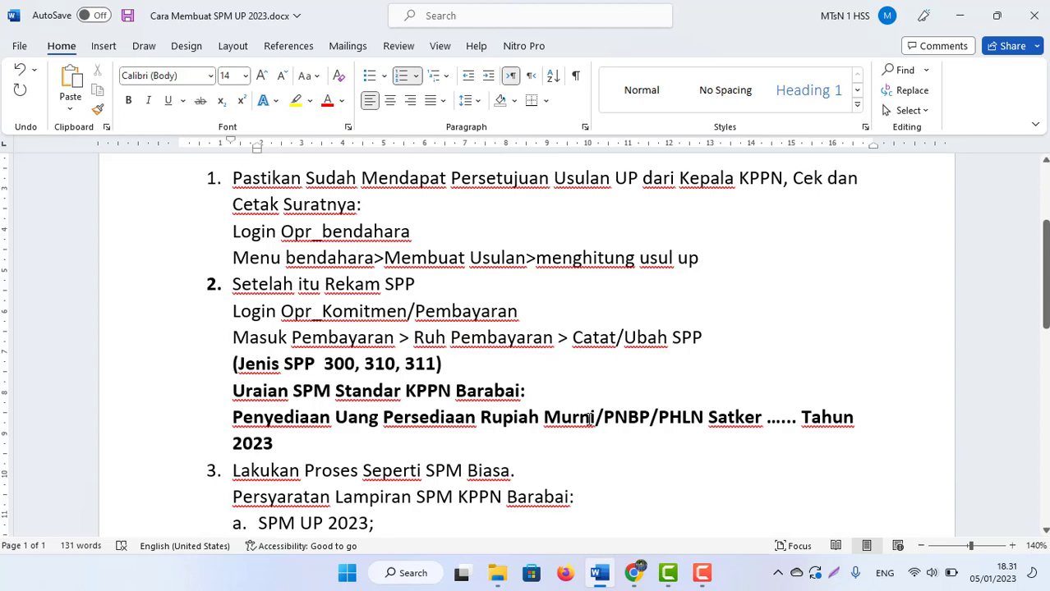
pyautogui.click(633, 572)
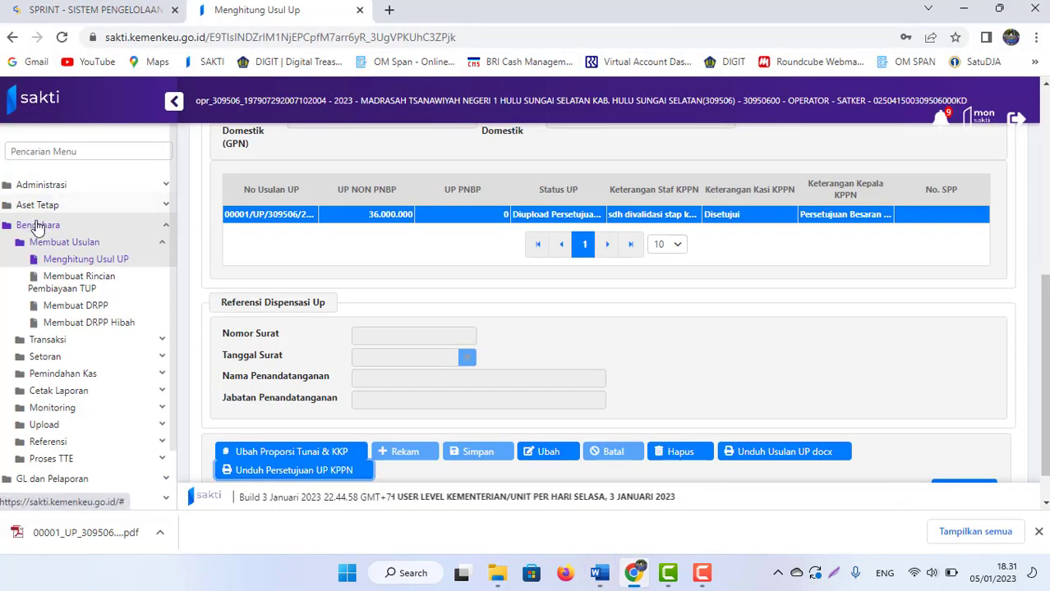
pyautogui.click(25, 206)
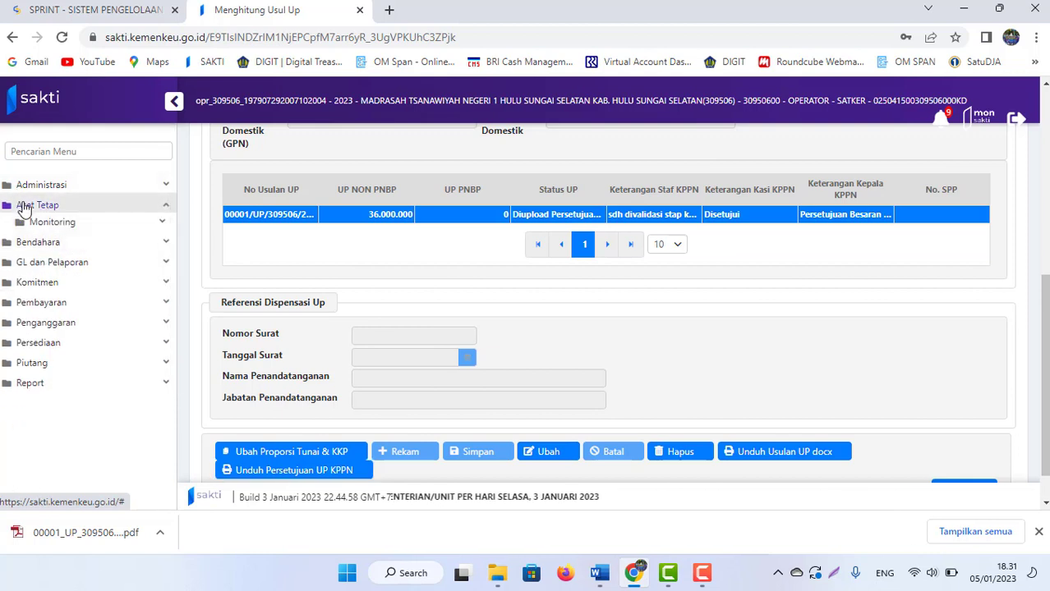
pyautogui.click(70, 304)
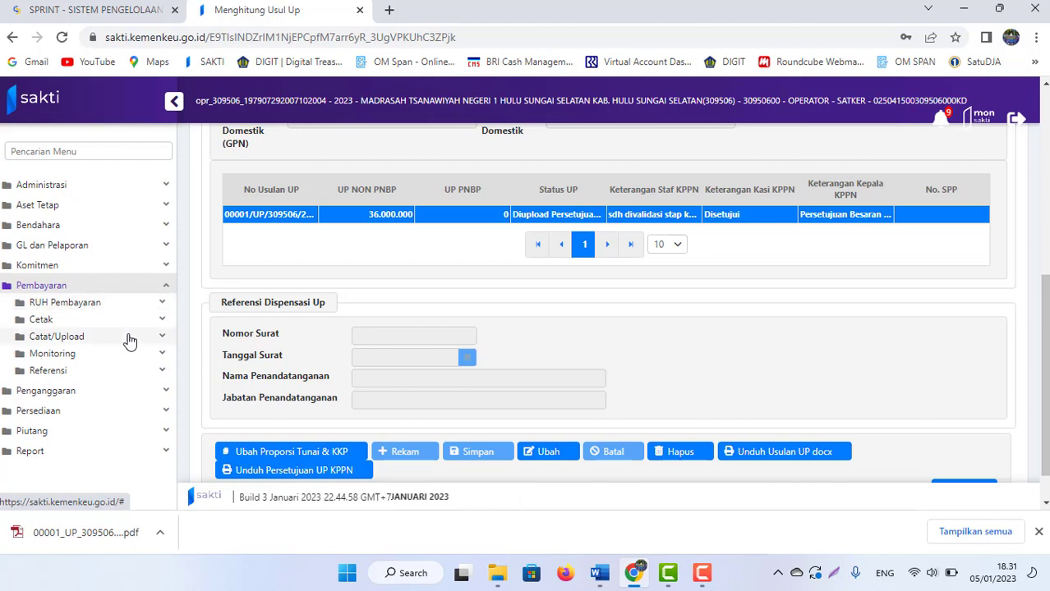
pyautogui.click(52, 304)
pyautogui.click(76, 326)
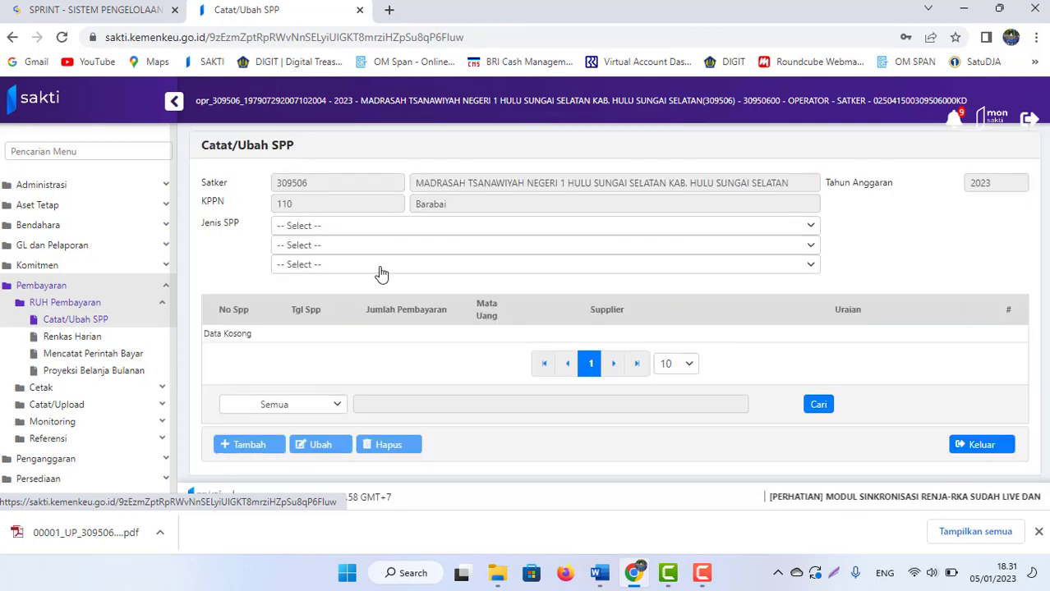
# Set the Jenis SPP levels to 300 - UP dan TUP, 310 - UP dan GUP and 311 - UP.
pyautogui.click(329, 228)
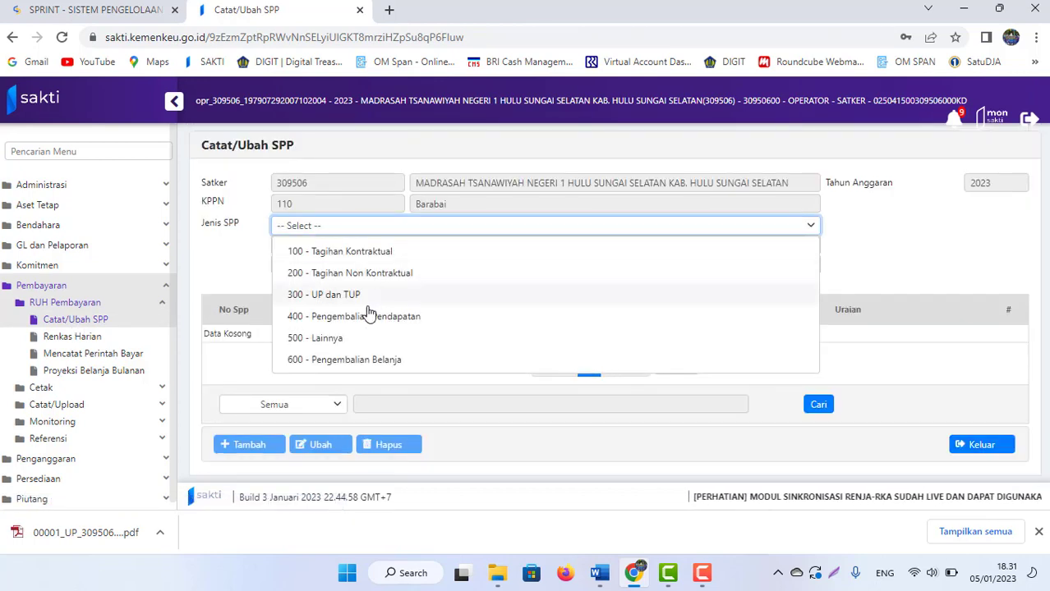
pyautogui.click(320, 297)
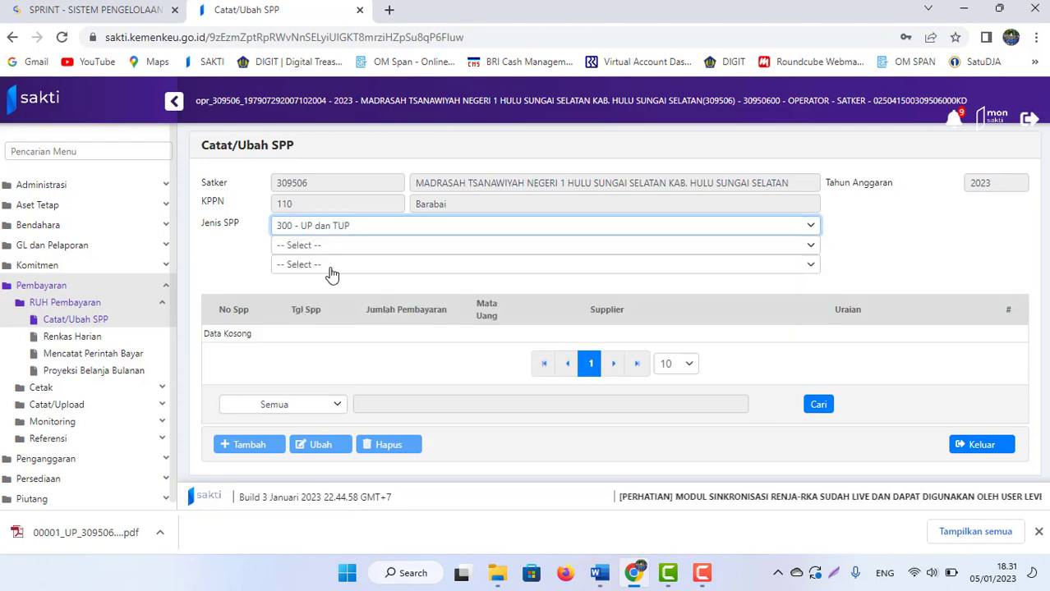
pyautogui.click(291, 246)
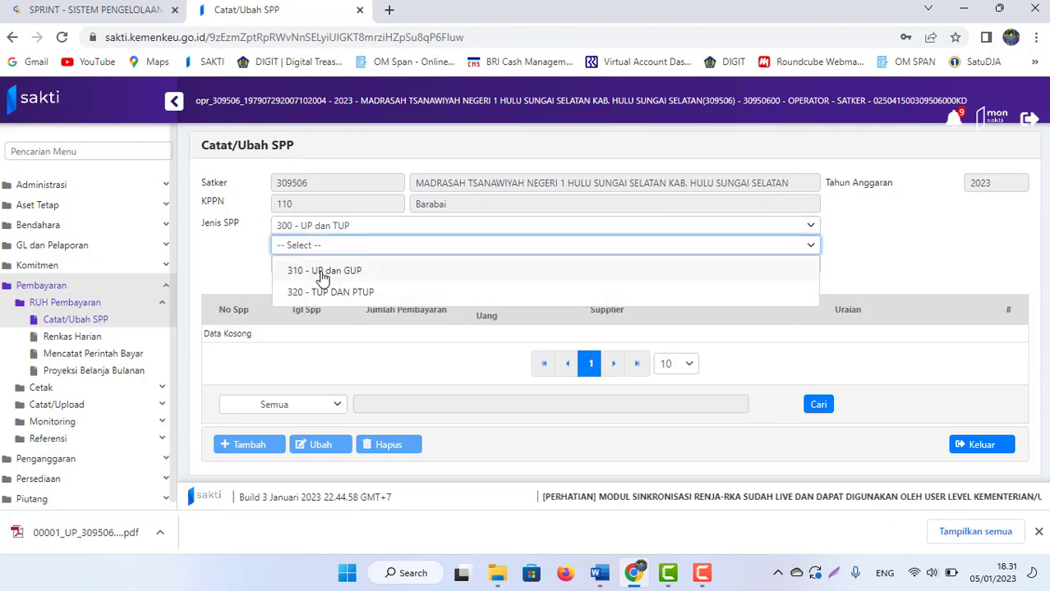
pyautogui.click(323, 272)
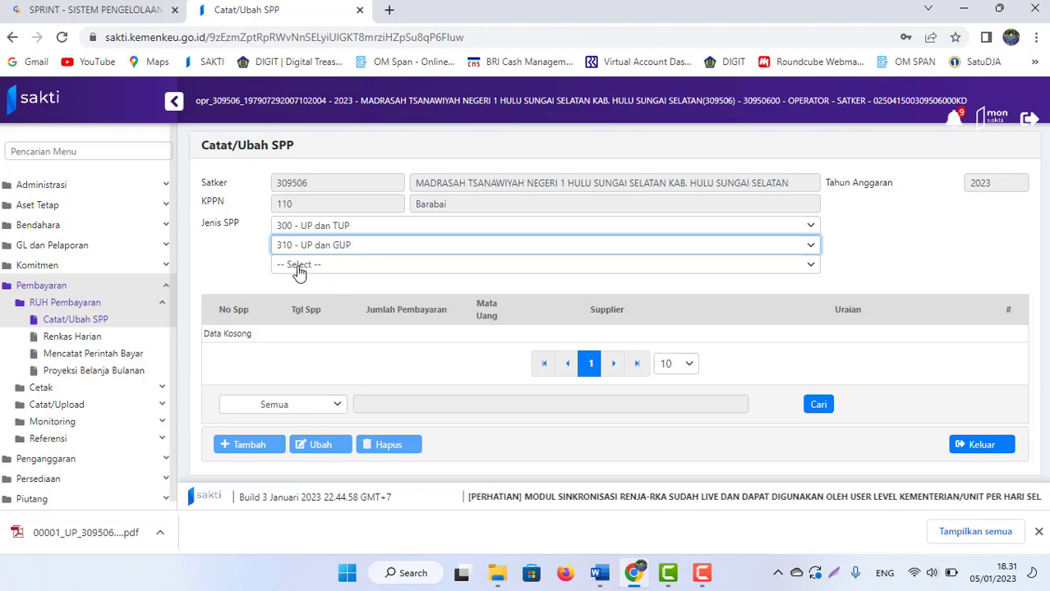
pyautogui.click(296, 270)
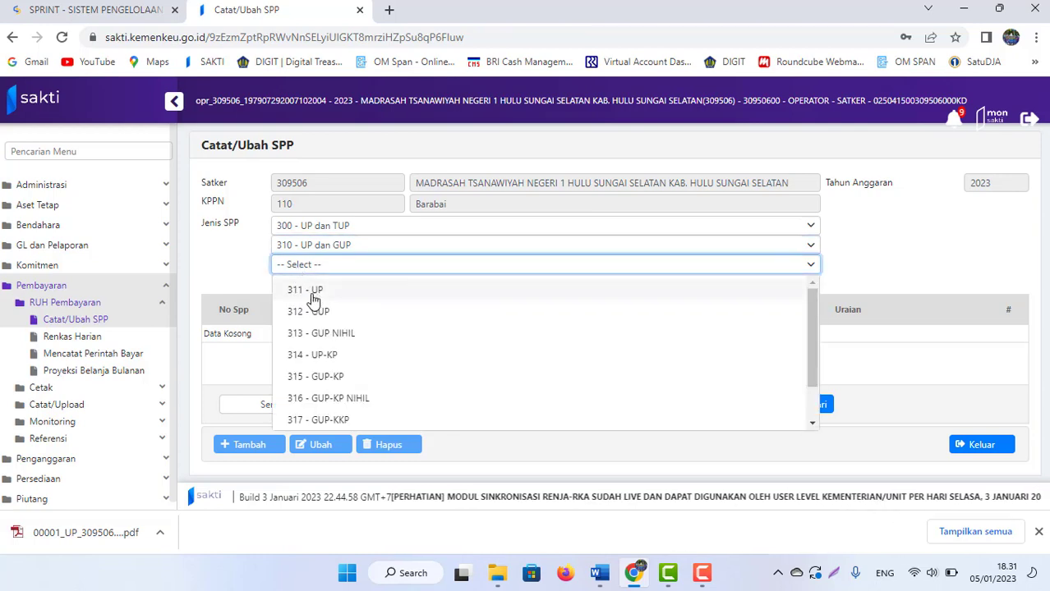
pyautogui.click(313, 296)
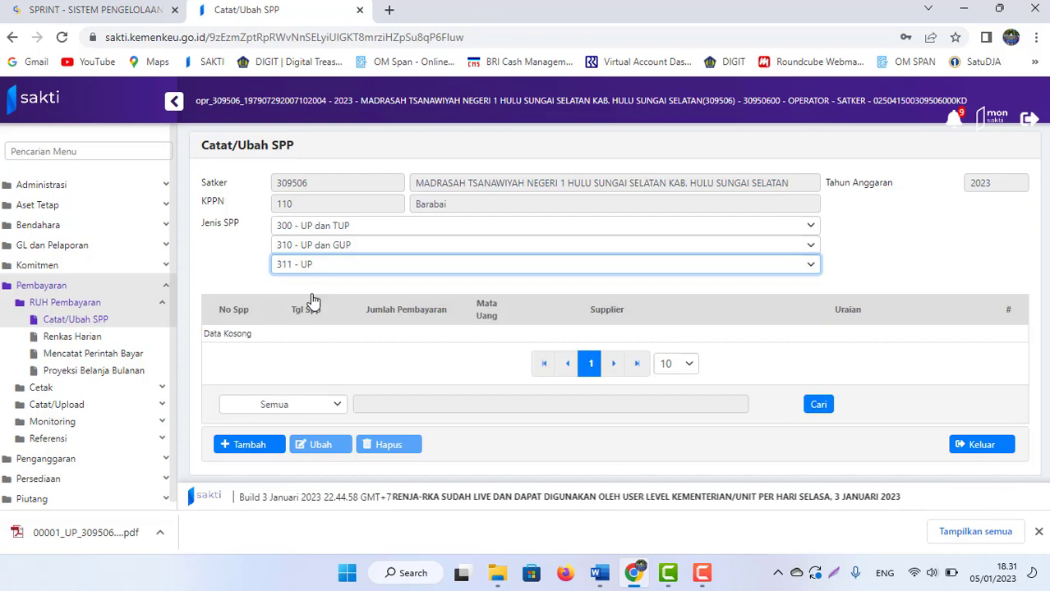
# Add a new SPP based on the 36.000.000 RM (Rupiah Murni) UP record.
pyautogui.click(225, 451)
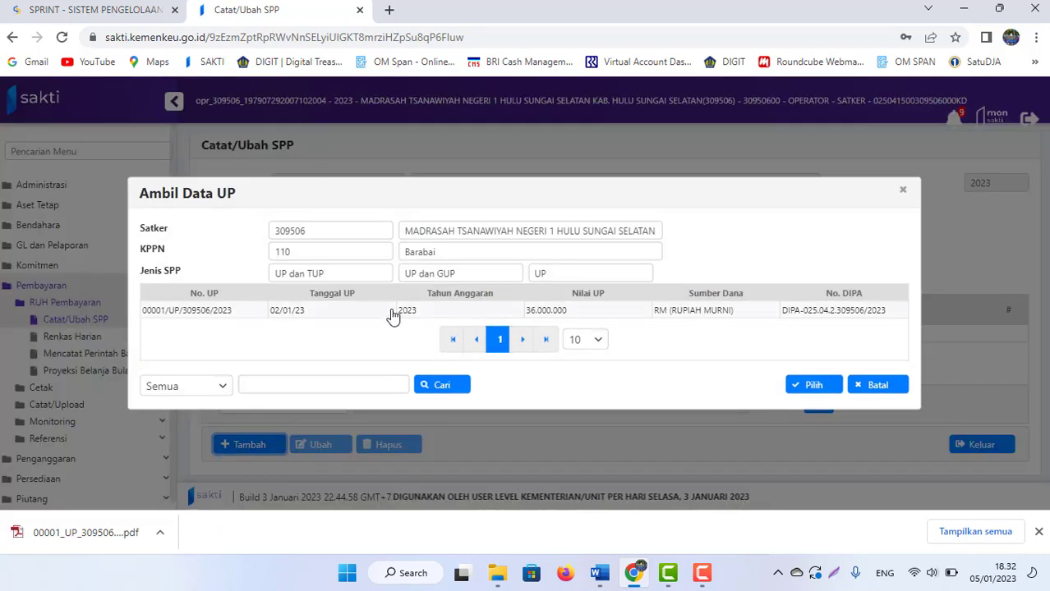
pyautogui.click(668, 314)
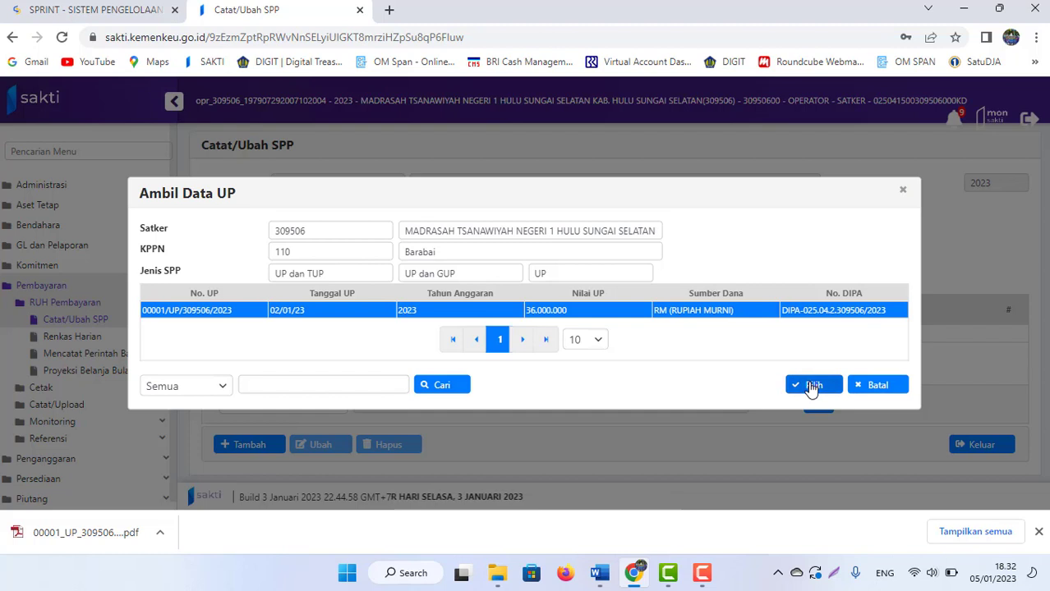
pyautogui.click(811, 387)
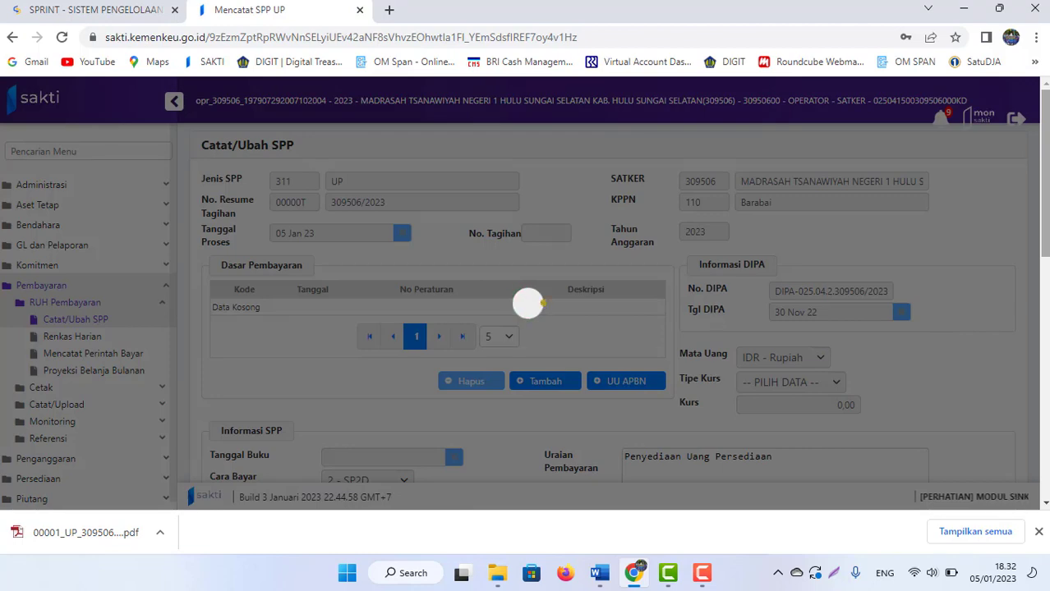
# Add the UU APBN regulation as the Dasar Pembayaran of the SPP.
pyautogui.scroll(-2, 528, 303)
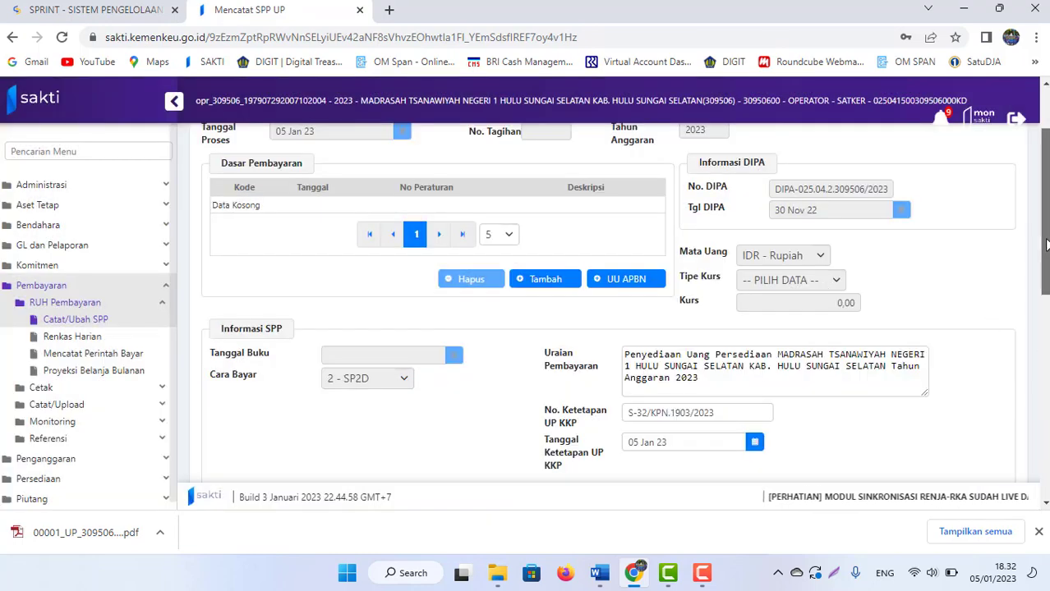
pyautogui.scroll(1, 739, 304)
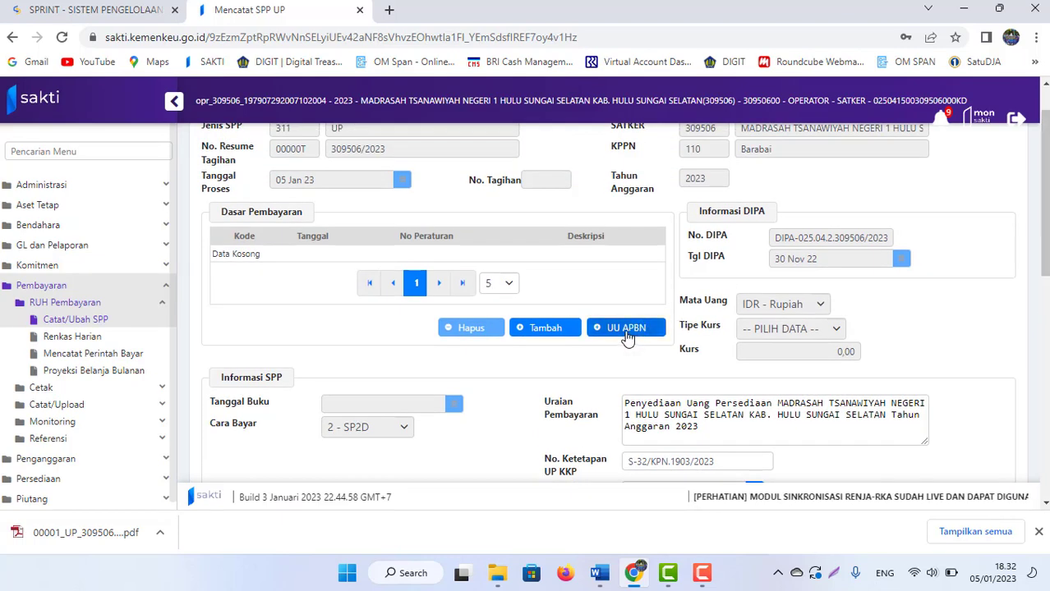
pyautogui.click(601, 331)
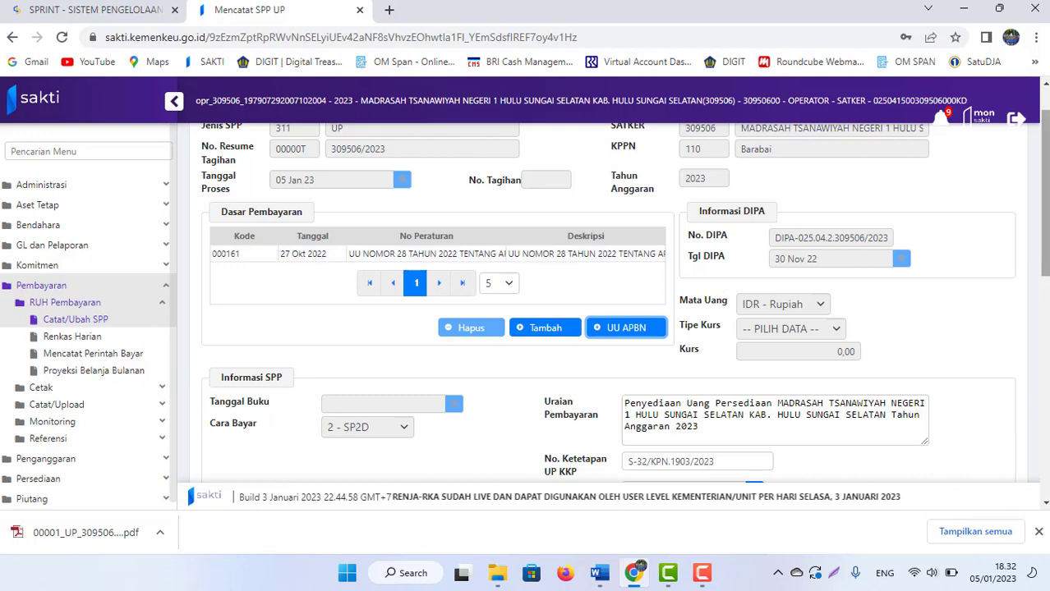
# Copy the standard KPPN Barabai SPM description, "Penyediaan Uang Persediaan Rupiah Murni/PNBP/PHLN Satker ... Tahun 2023", from the Word guide.
pyautogui.scroll(-1, 773, 415)
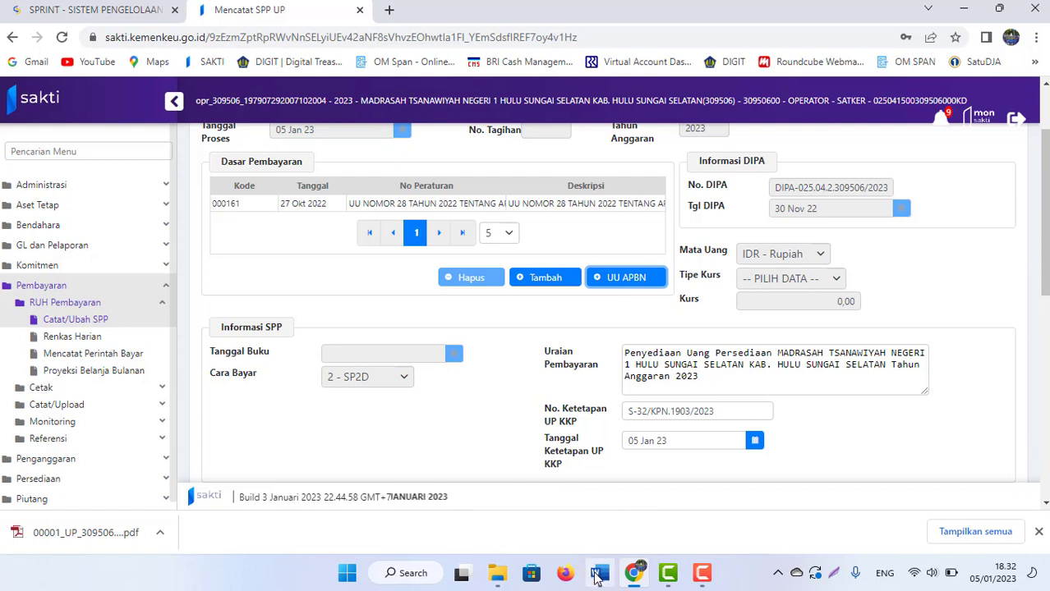
pyautogui.moveTo(598, 579)
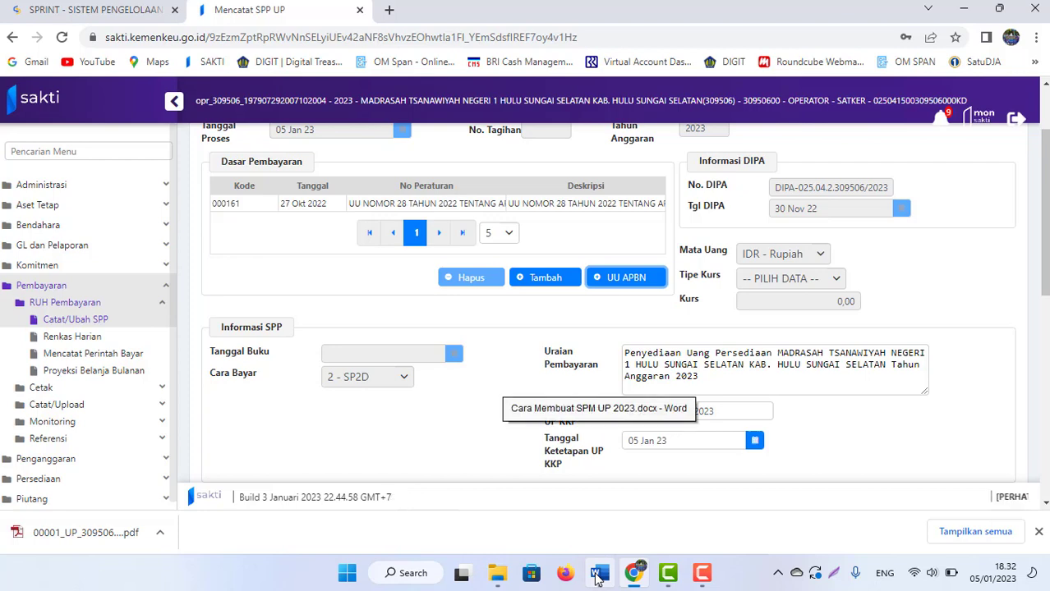
pyautogui.click(598, 579)
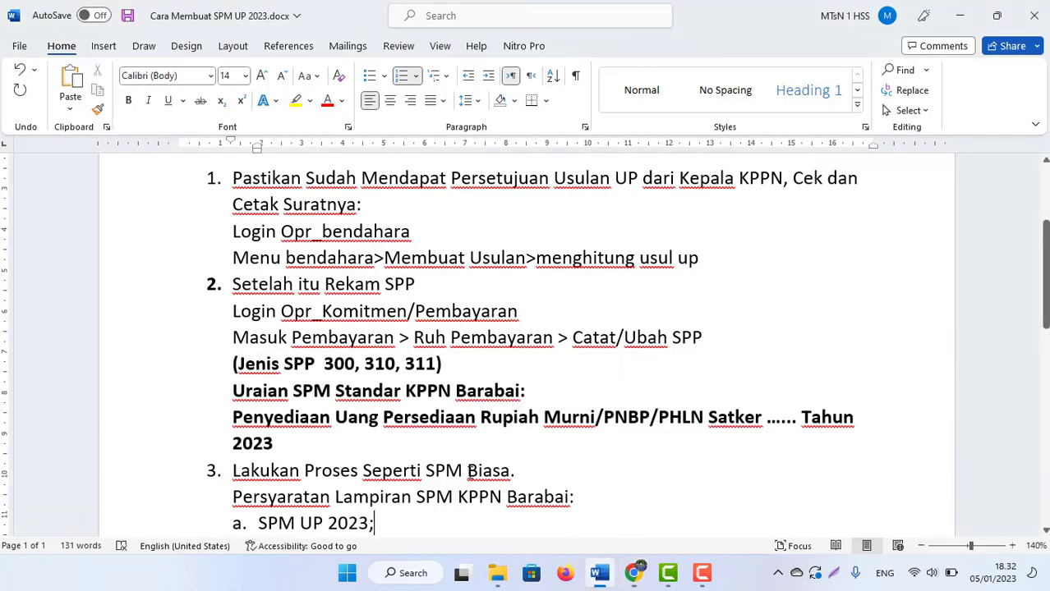
pyautogui.click(468, 471)
pyautogui.scroll(-1, 467, 470)
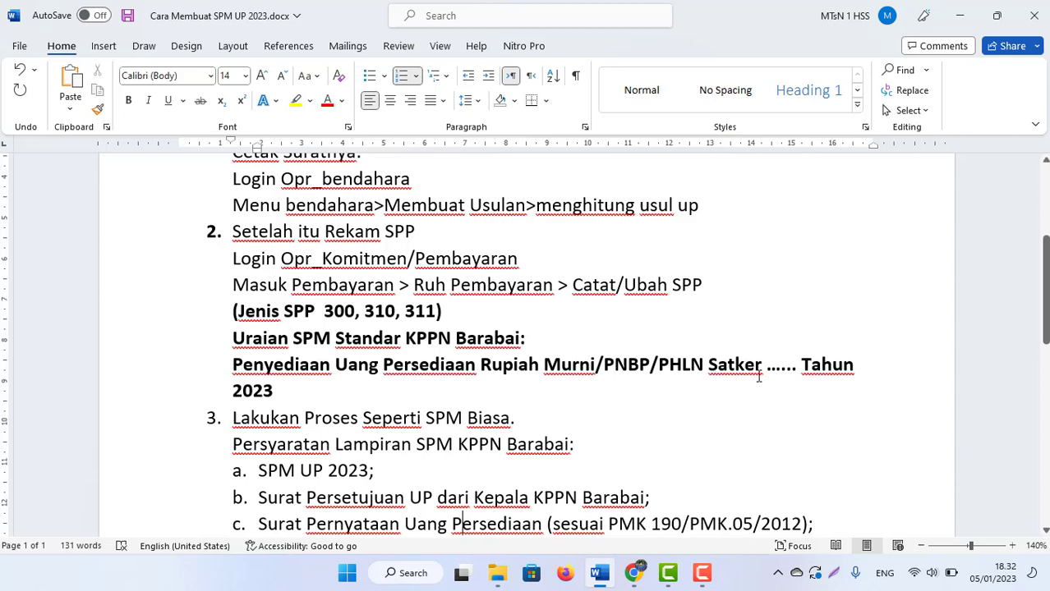
pyautogui.tripleClick(245, 386)
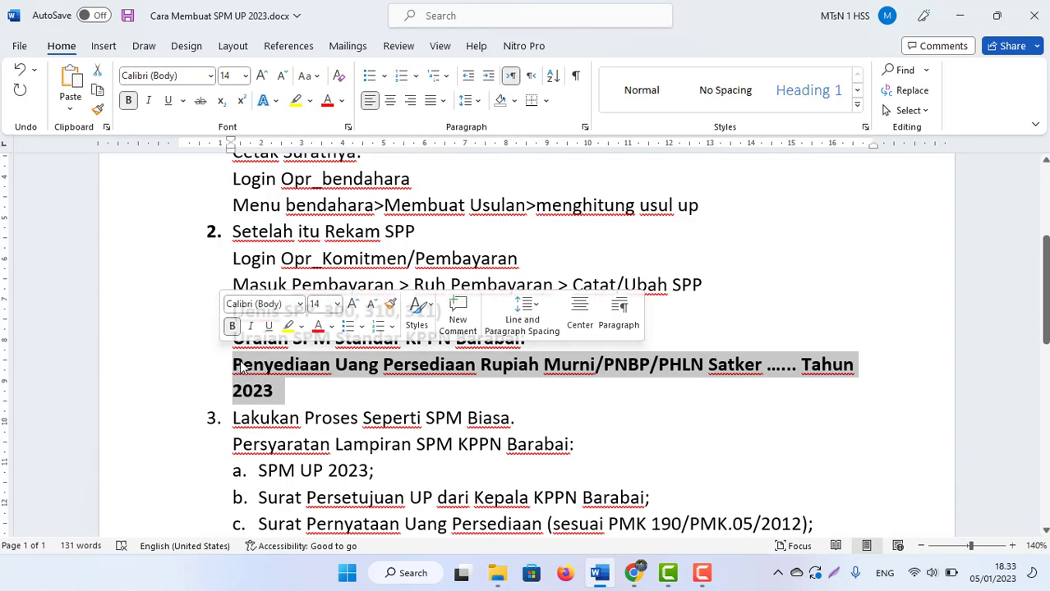
# Replace the SPP's Uraian Pembayaran in SAKTI with "Penyediaan Uang Persediaan Rupiah Murni/PNBP/PHLN Satker ... Tahun 2023".
pyautogui.hotkey('alt', 'Tab')
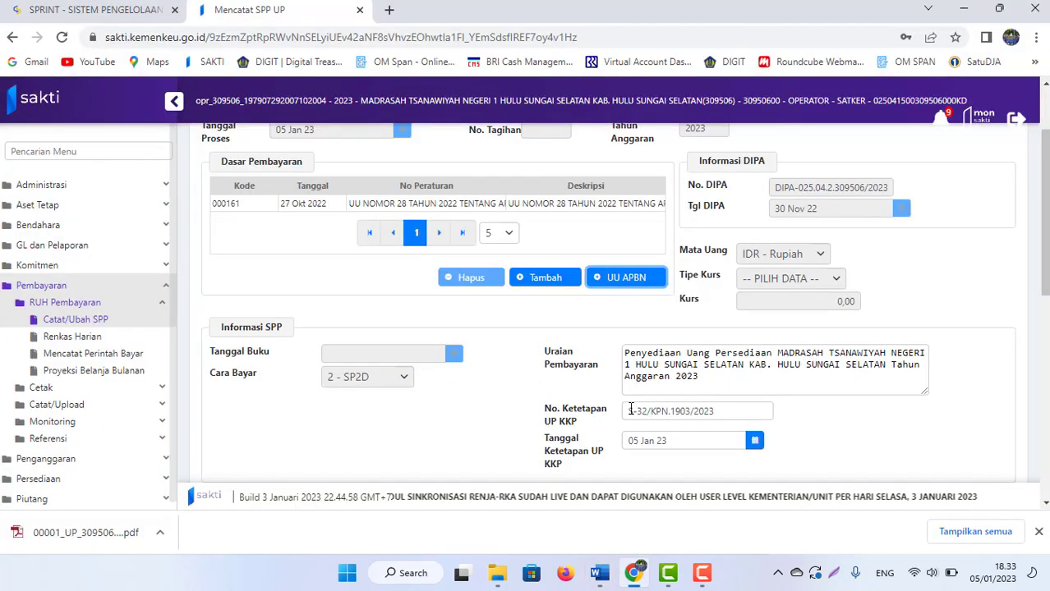
pyautogui.click(753, 389)
pyautogui.hotkey('ctrl', 'a')
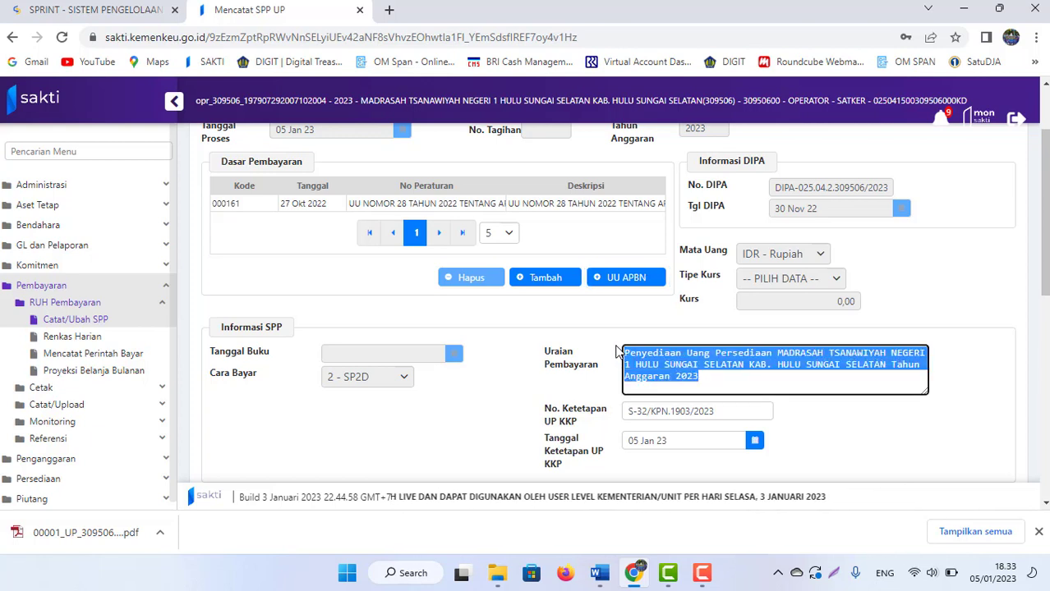
pyautogui.write('Penyediaan Uang Persediaan Rupiah Murni/PNBP/PHLN Satker ... Tahun 2023')
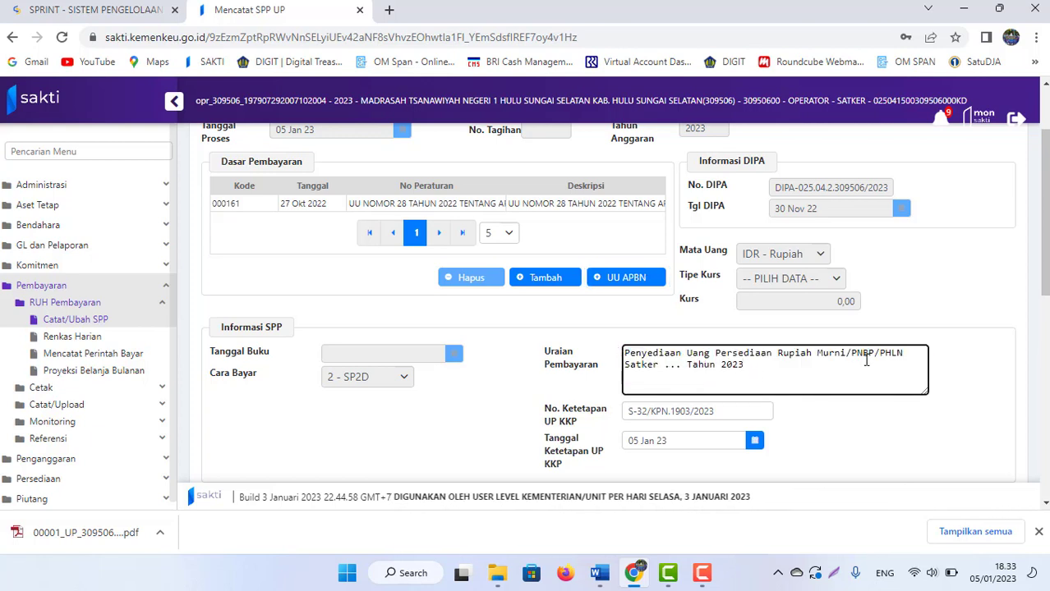
# Edit the Uraian Pembayaran to read "Penyediaan Uang Persediaan Rupiah Murni Satker MTsN 1 Hulu Sungai Selatan Tahun 2023".
pyautogui.moveTo(846, 353); pyautogui.dragTo(918, 354)
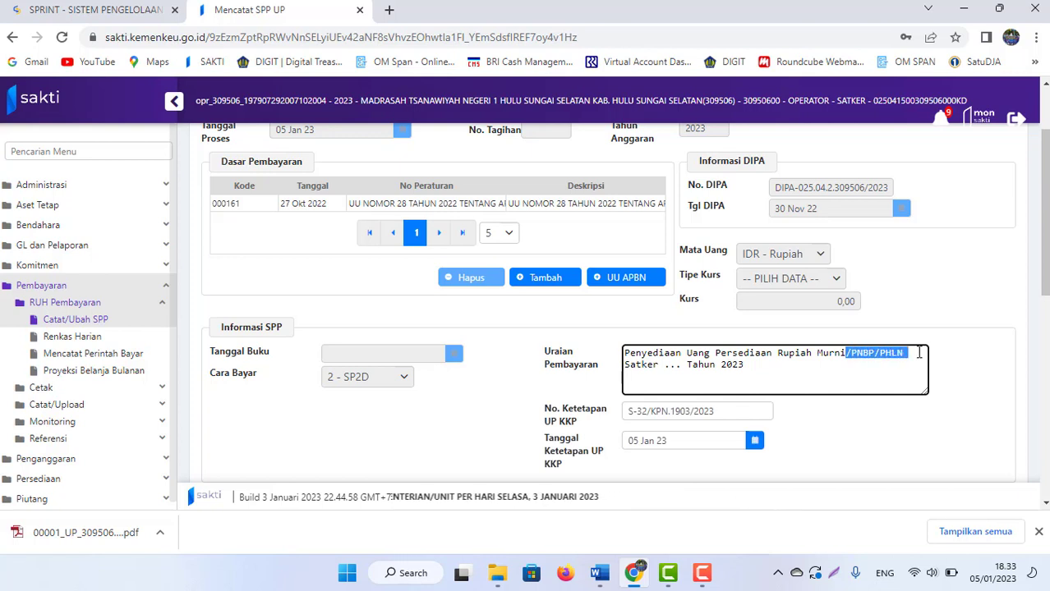
pyautogui.press('BackSpace')
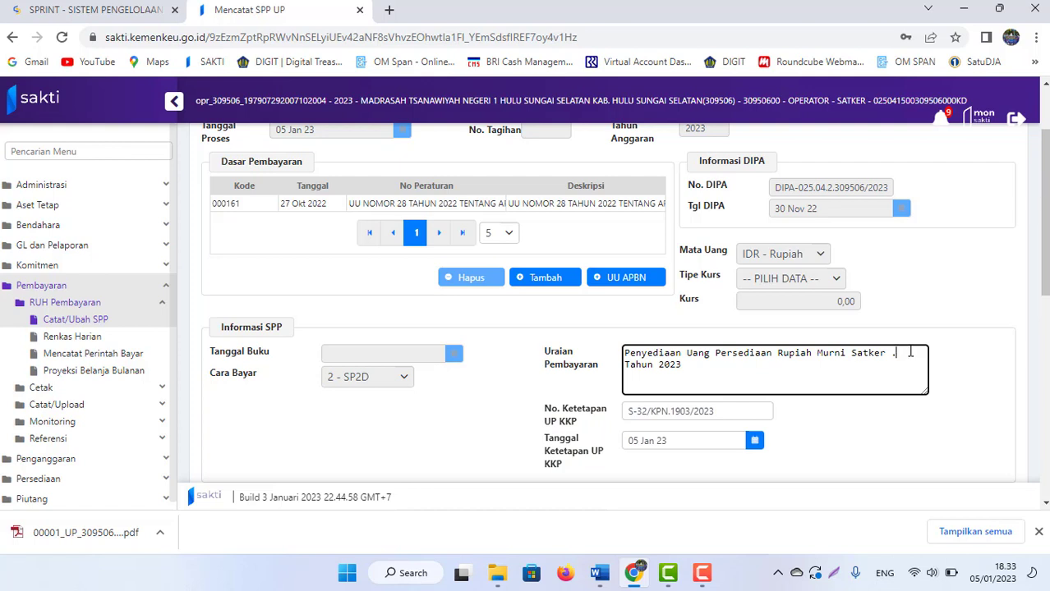
pyautogui.press('BackSpace')
pyautogui.press('BackSpace')
pyautogui.write('M')
pyautogui.press('capslock')
pyautogui.write('tShUL')
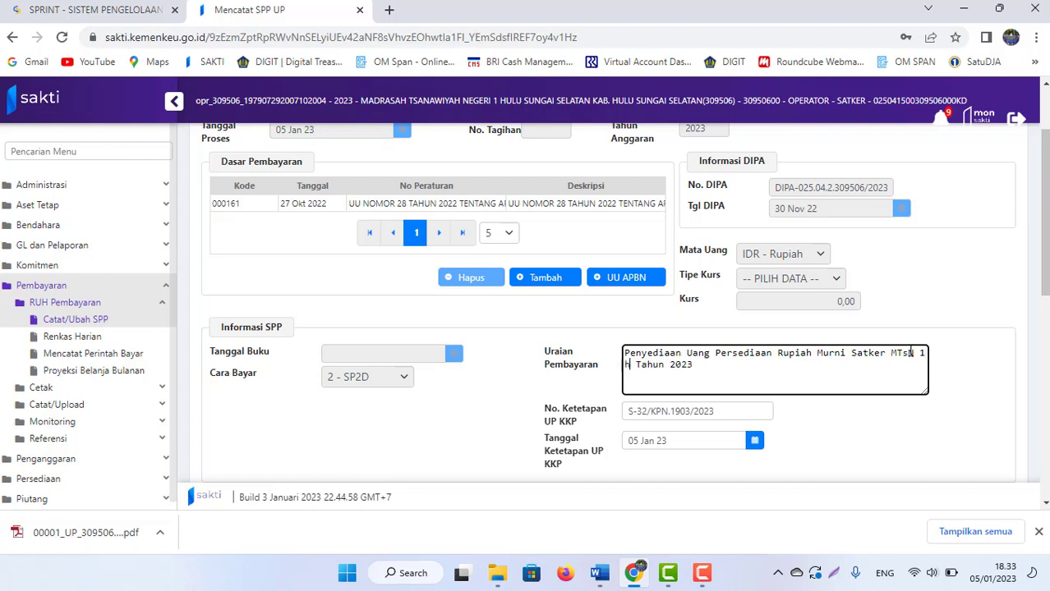
pyautogui.press('BackSpace')
pyautogui.press('BackSpace')
pyautogui.press('BackSpace')
pyautogui.press('BackSpace')
pyautogui.press('capslock')
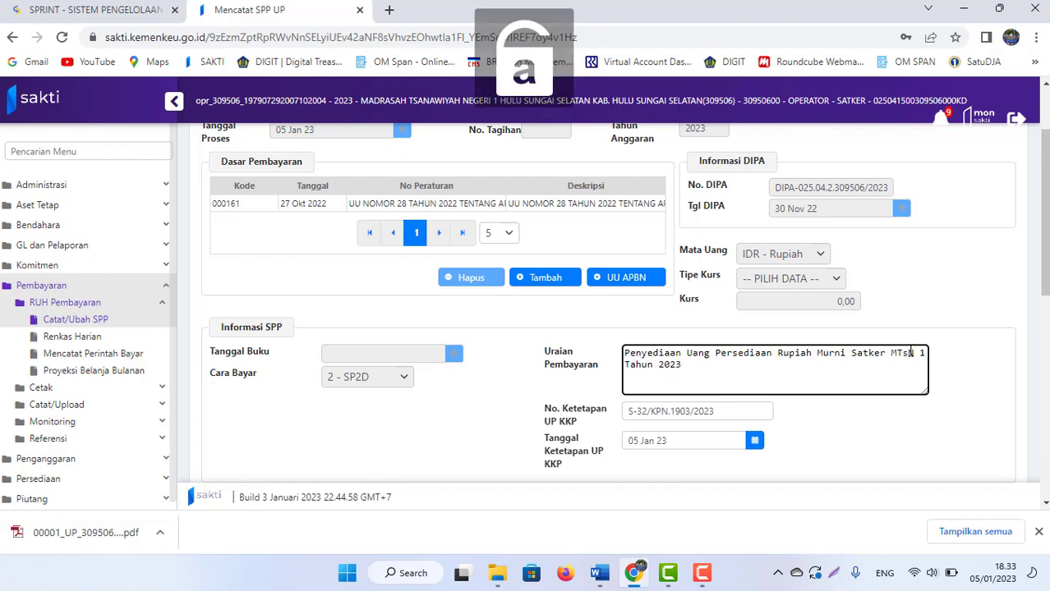
pyautogui.write('Hulu ')
pyautogui.write('Sungai Sela')
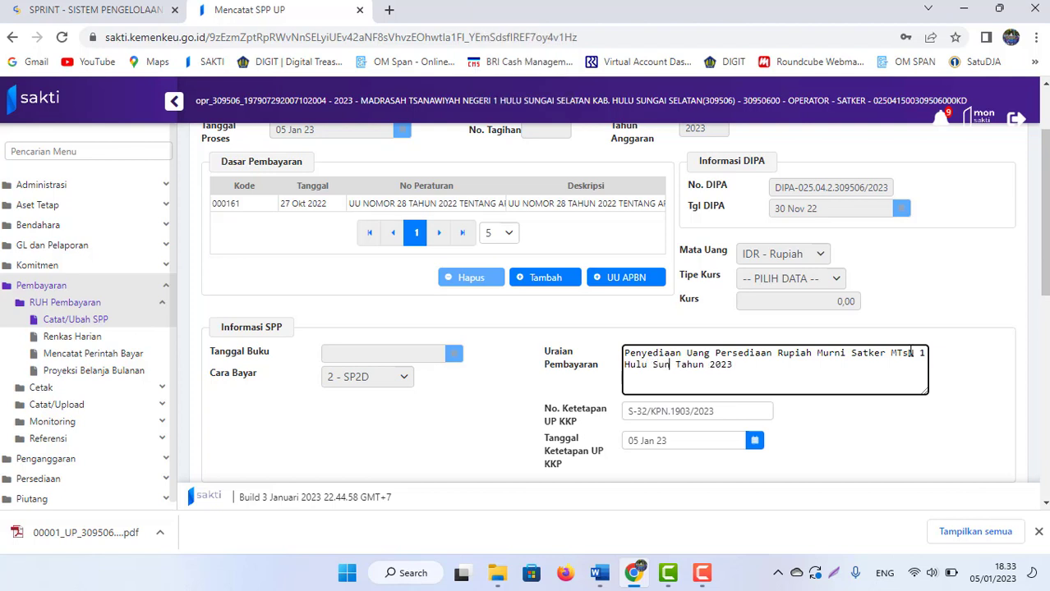
pyautogui.write('tan')
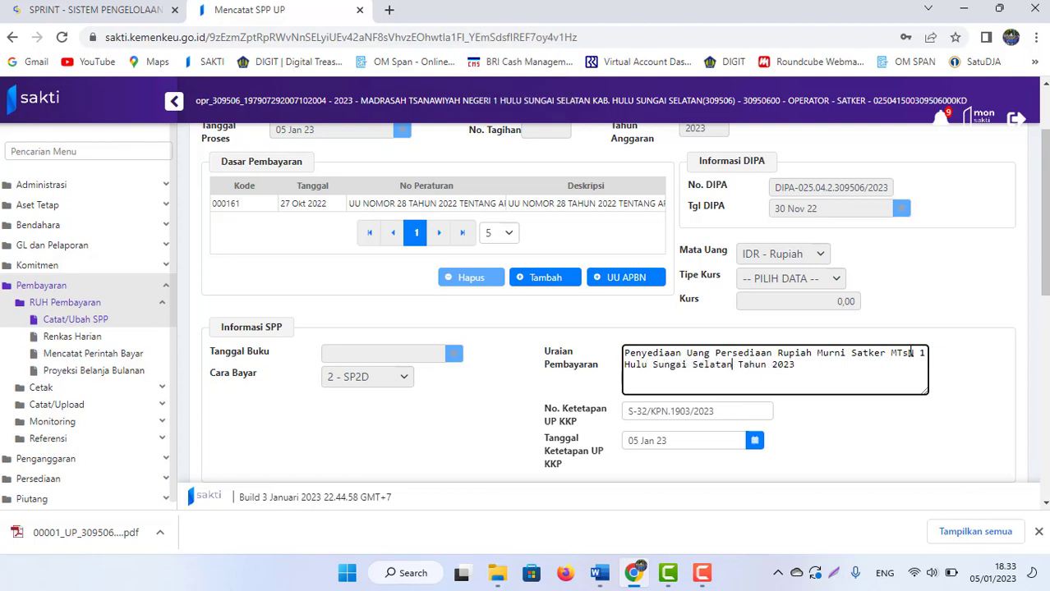
pyautogui.press('BackSpace')
# Assign the Madrasah Tsanawiyah Negeri 1 Hulu Sungai Selatan supplier with the Bank Rakyat Indonesia account to the SPP.
pyautogui.scroll(-3, 608, 304)
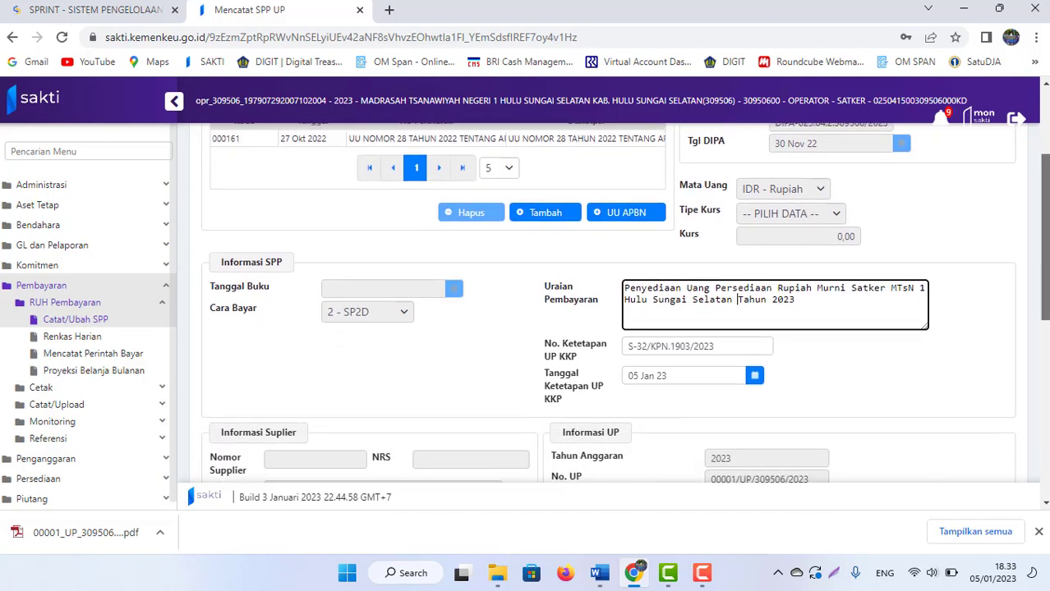
pyautogui.scroll(-3, 608, 304)
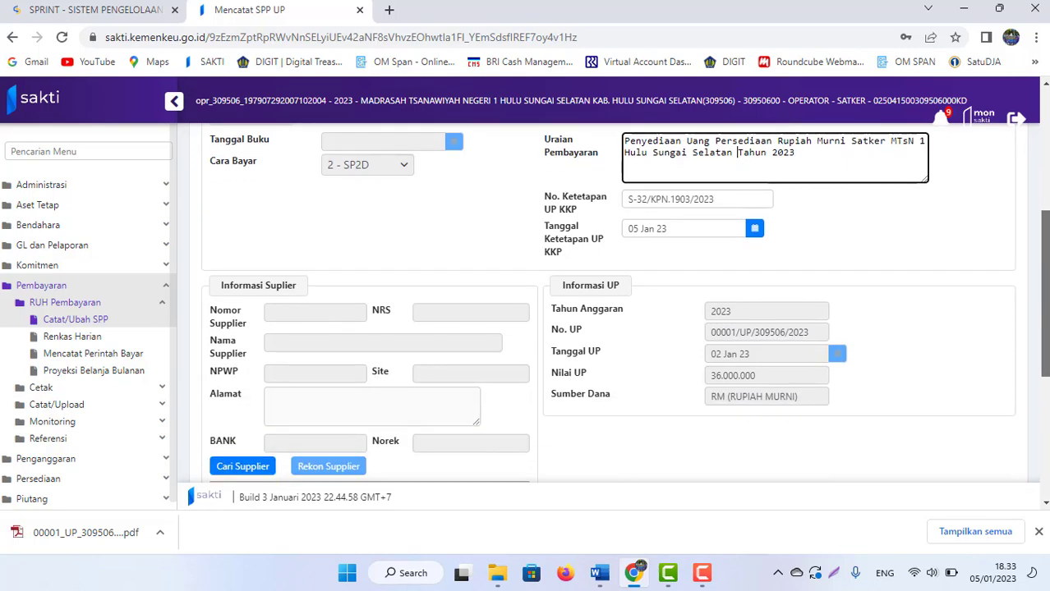
pyautogui.scroll(-3, 457, 364)
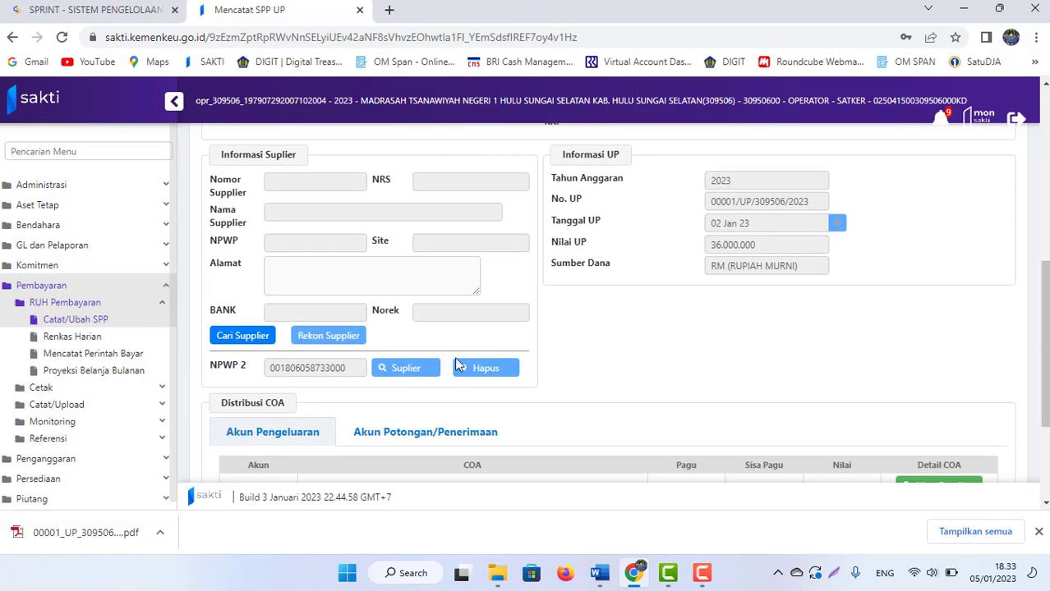
pyautogui.click(256, 348)
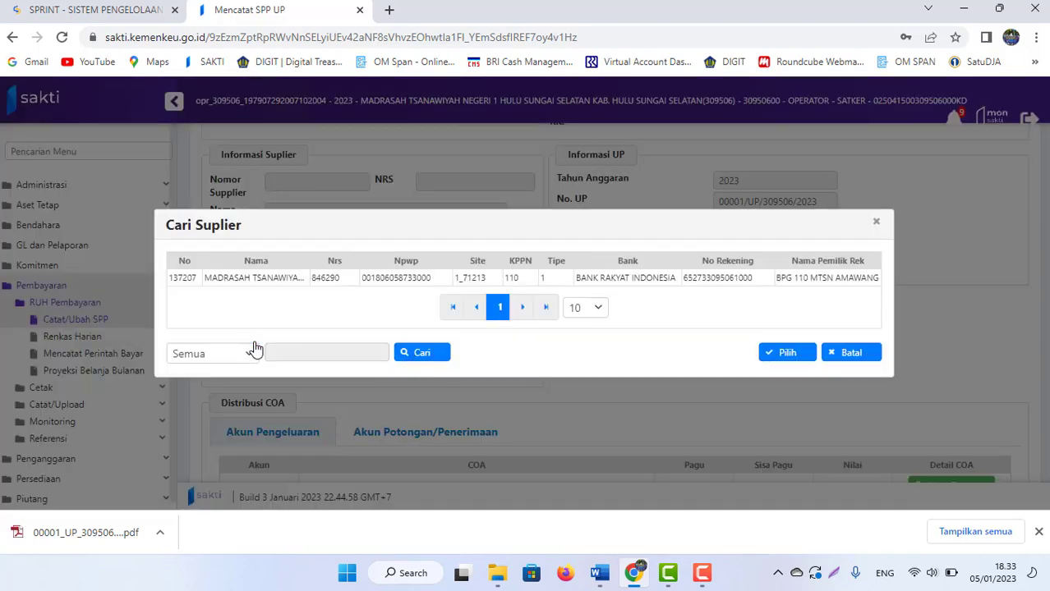
pyautogui.click(631, 281)
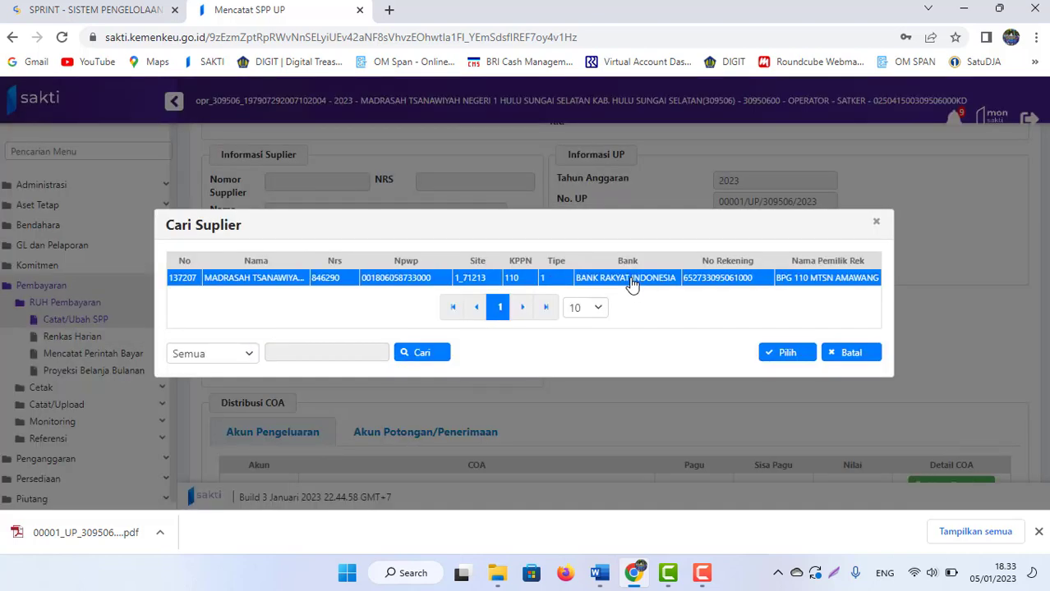
pyautogui.click(790, 359)
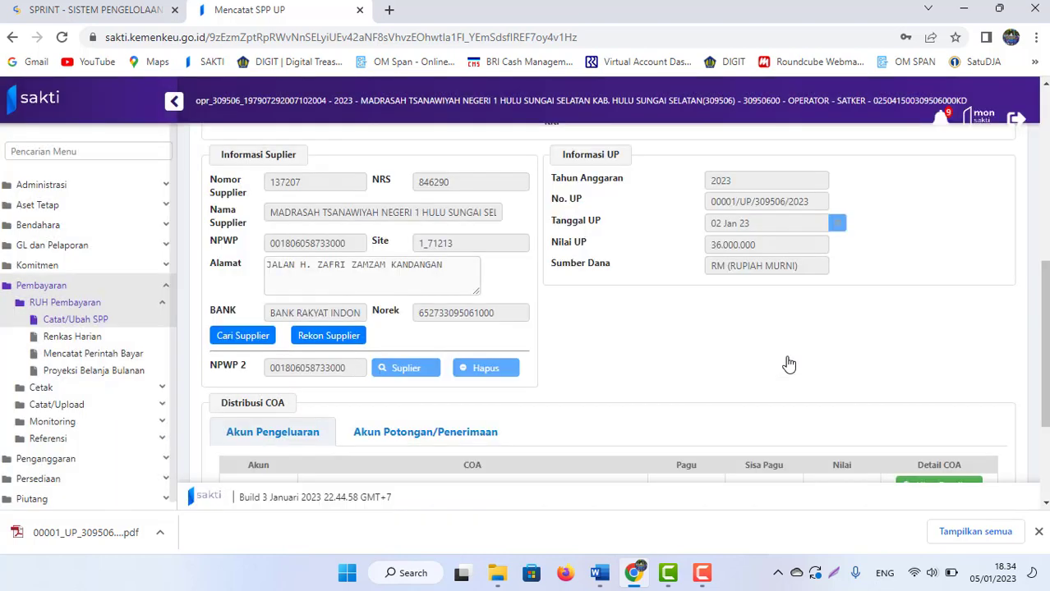
# Check the Distribusi COA and the completed SPP entries, and save the SPP.
pyautogui.scroll(-3, 789, 364)
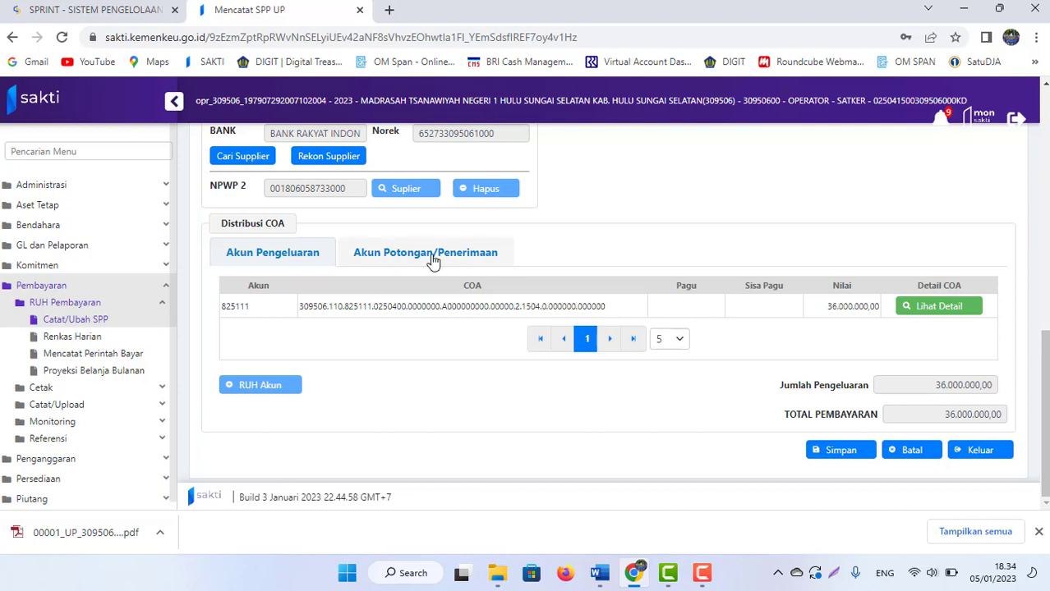
pyautogui.scroll(5, 433, 260)
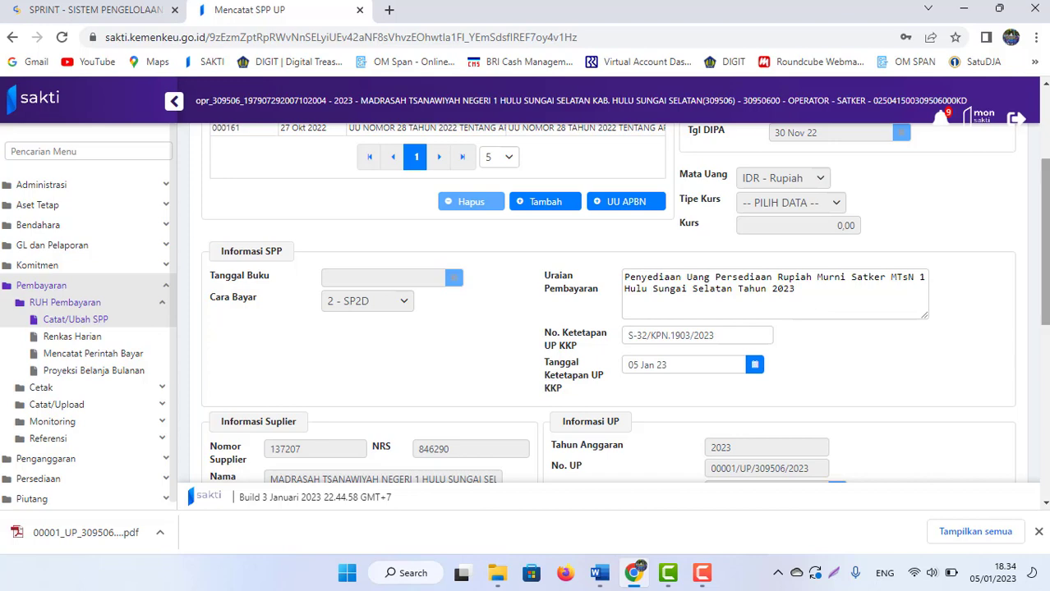
pyautogui.moveTo(1044, 241); pyautogui.dragTo(1045, 411)
pyautogui.click(840, 453)
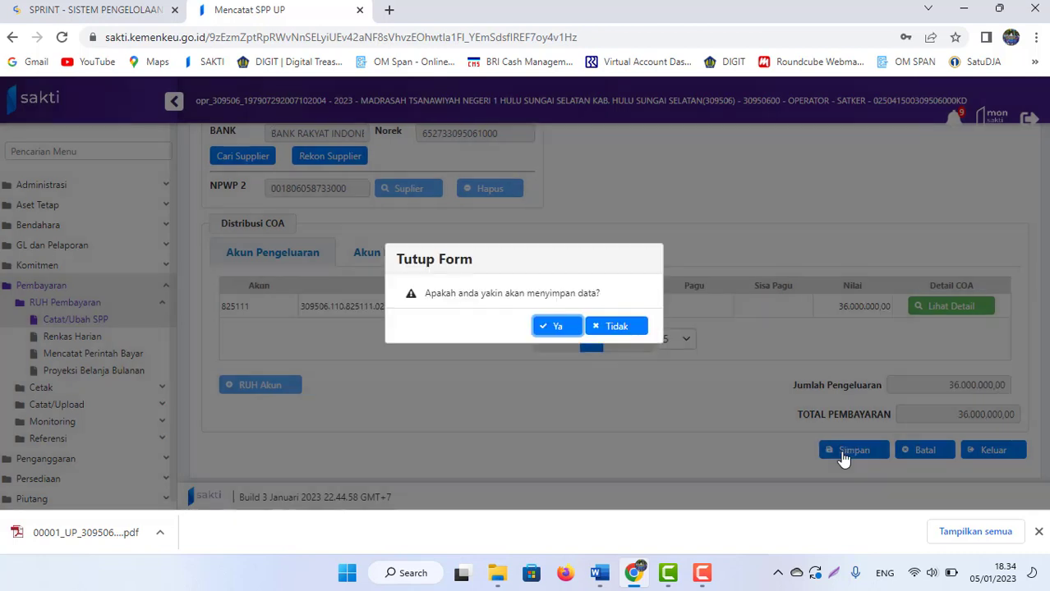
pyautogui.click(554, 332)
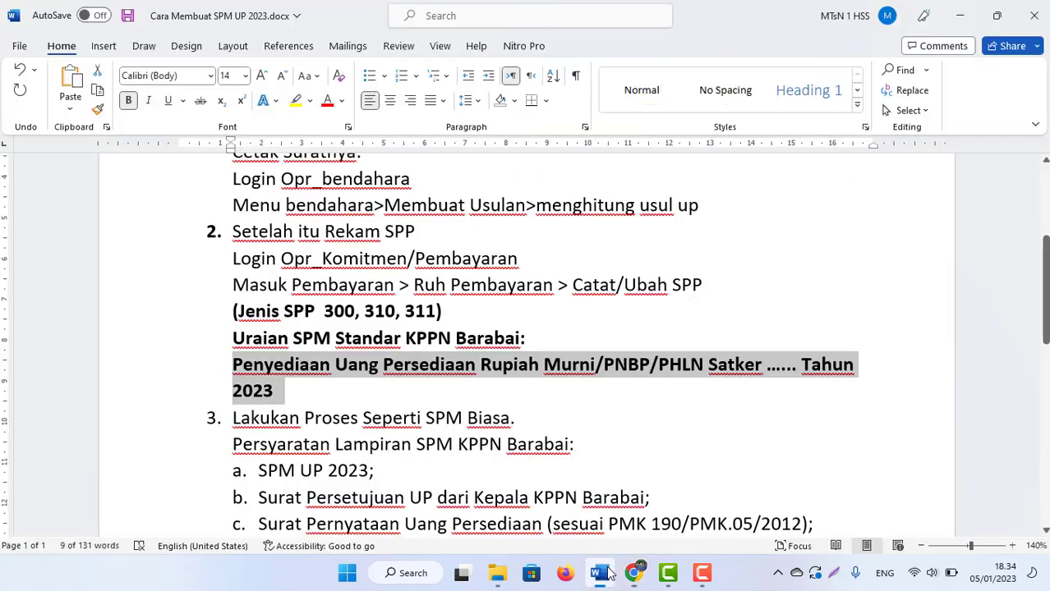
# Switch to the Word guide and review the KPPN Barabai SPM attachment requirements listed under point 3.
pyautogui.click(600, 572)
pyautogui.click(362, 419)
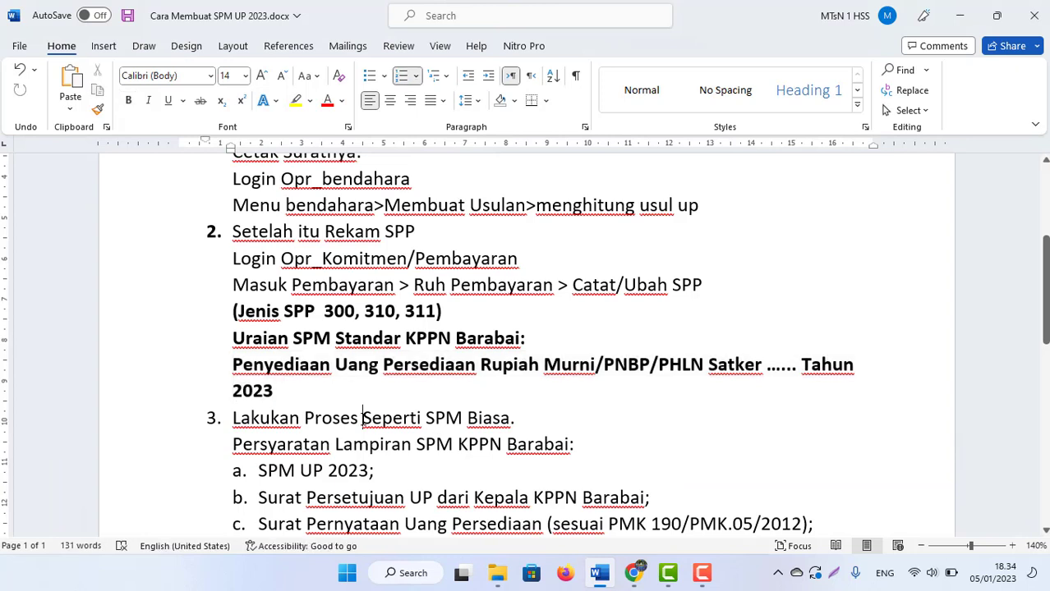
pyautogui.click(452, 444)
pyautogui.press('Down')
pyautogui.press('Down')
pyautogui.press('Down')
pyautogui.press('Down')
pyautogui.press('Down')
pyautogui.press('Down')
pyautogui.press('Down')
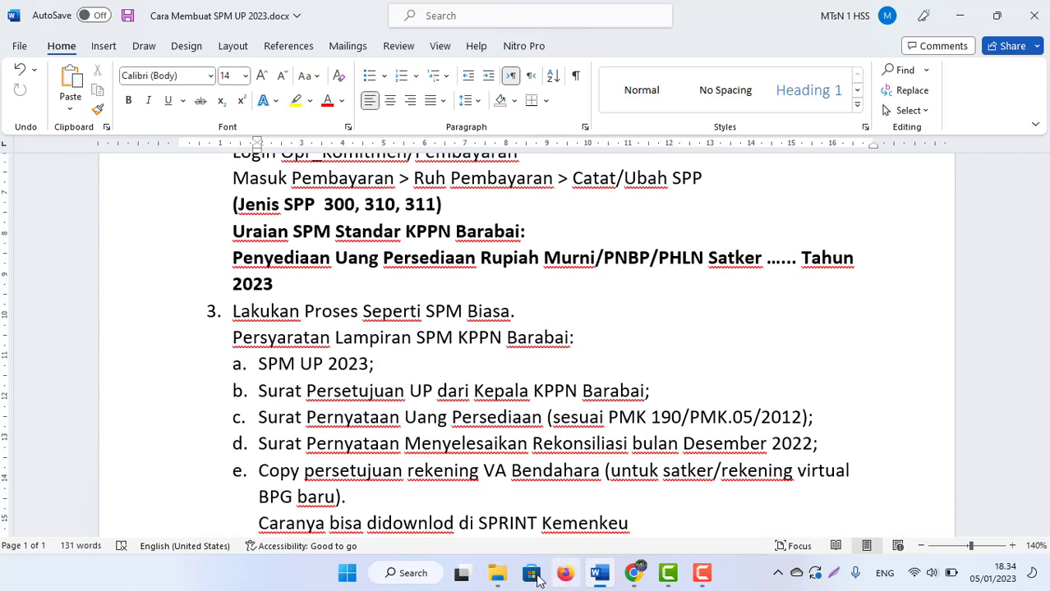
# Locate the downloaded "00001_UP_309506_2023-KPPN (1).pdf" from Chrome, view the UP approval letter and close it.
pyautogui.click(499, 577)
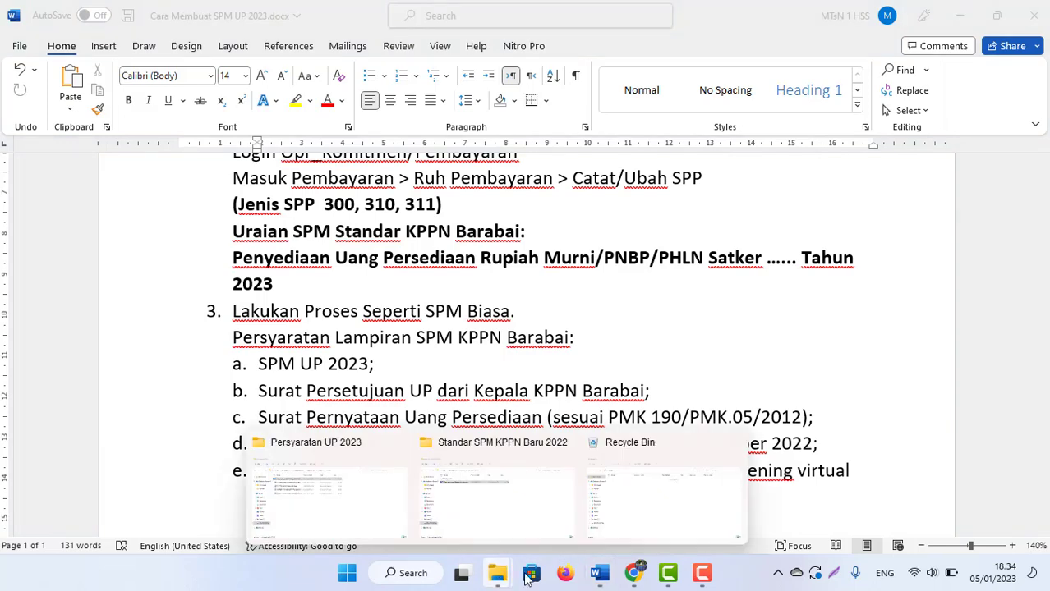
pyautogui.click(632, 573)
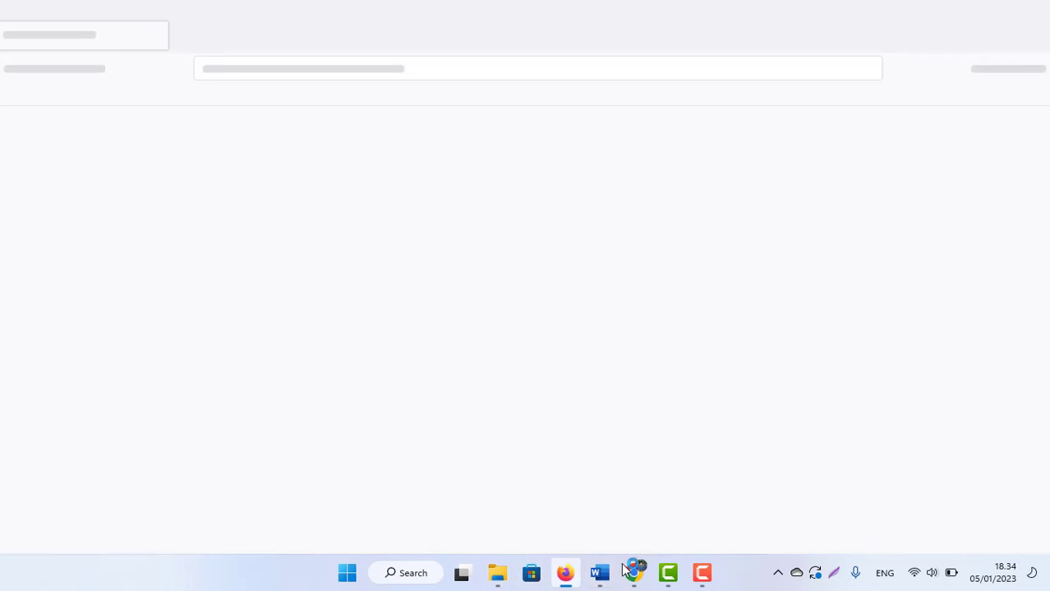
pyautogui.click(158, 534)
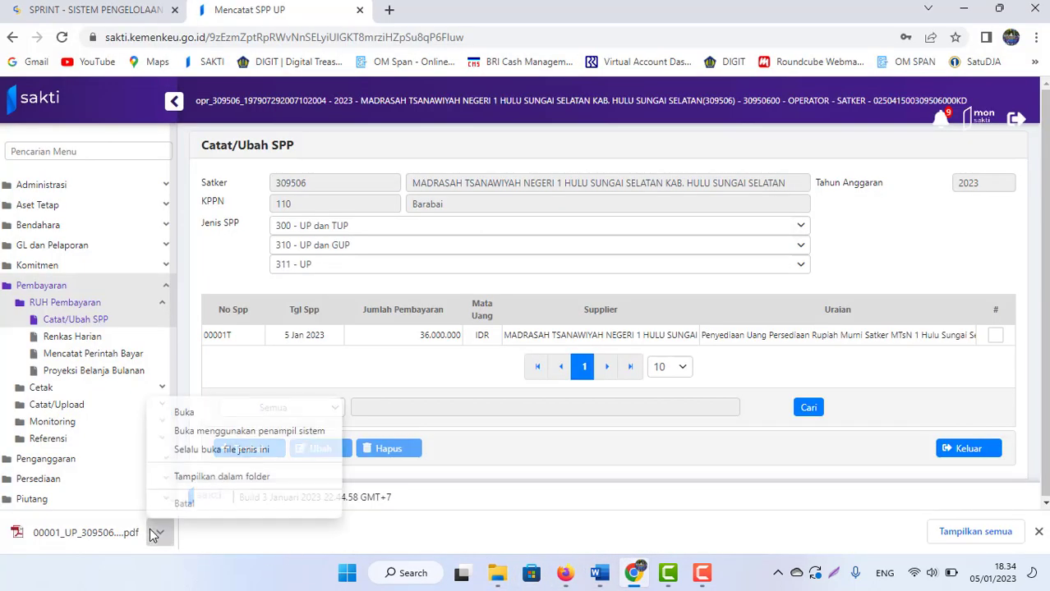
pyautogui.click(193, 480)
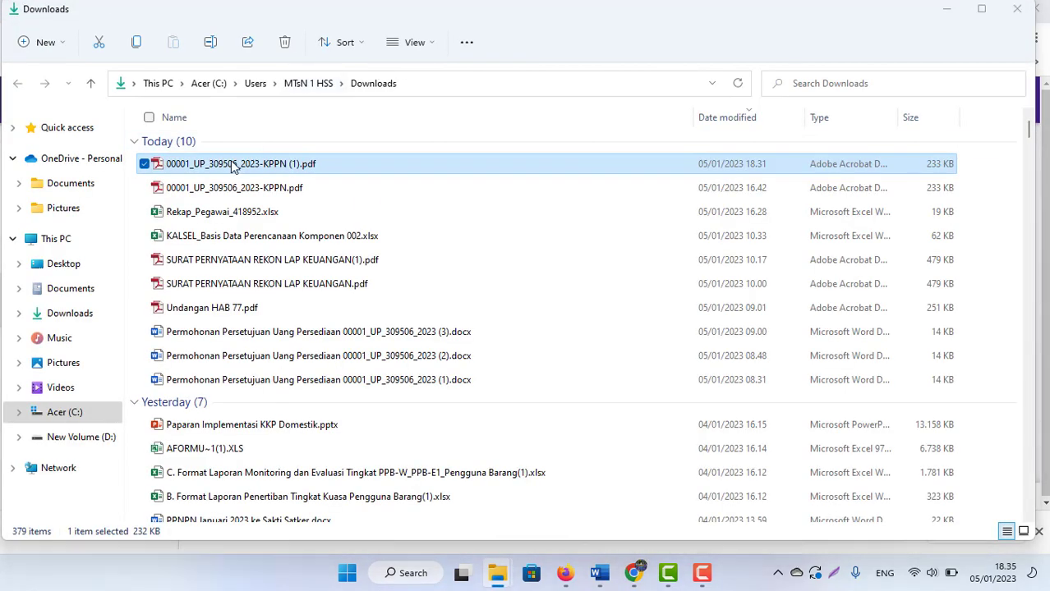
pyautogui.doubleClick(234, 167)
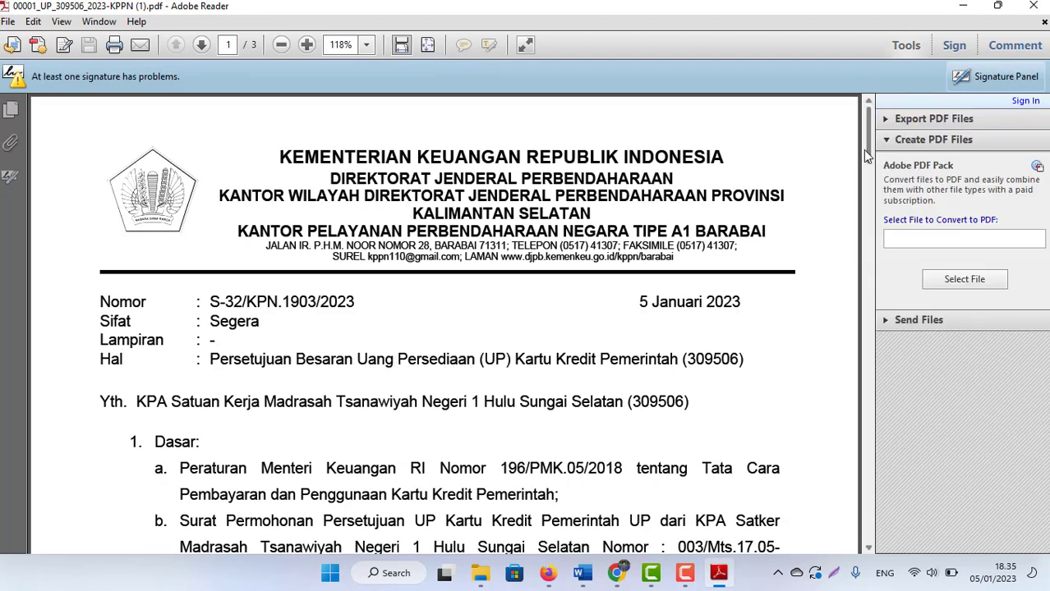
pyautogui.moveTo(864, 151); pyautogui.dragTo(1039, 6)
pyautogui.click(1033, 6)
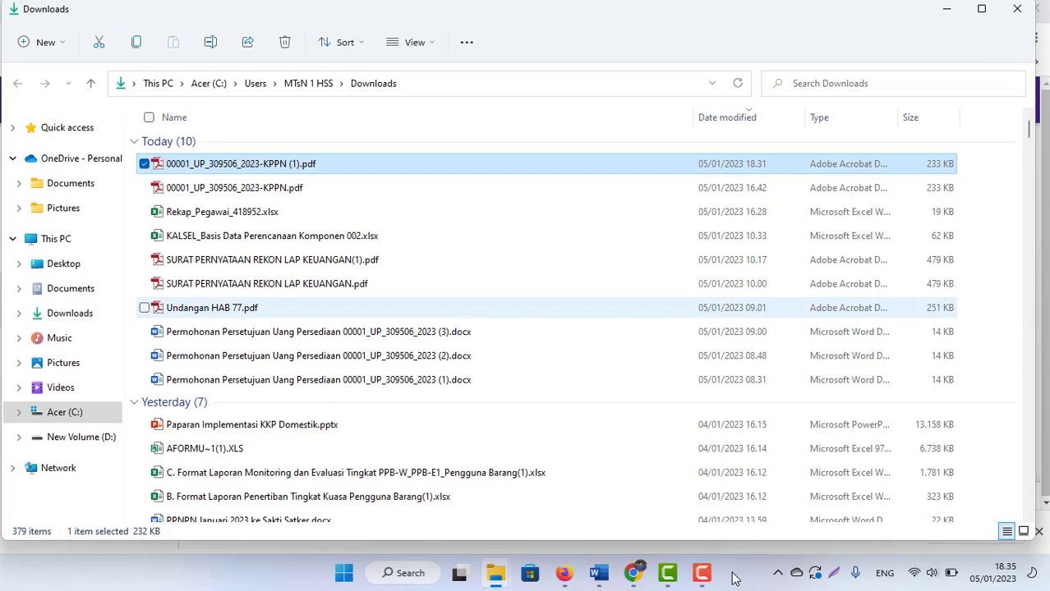
# View the "2. SURAT-PERNYATAAN-UP PMK 190.docx" template from the Persyaratan UP 2023 folder and close it.
pyautogui.click(599, 573)
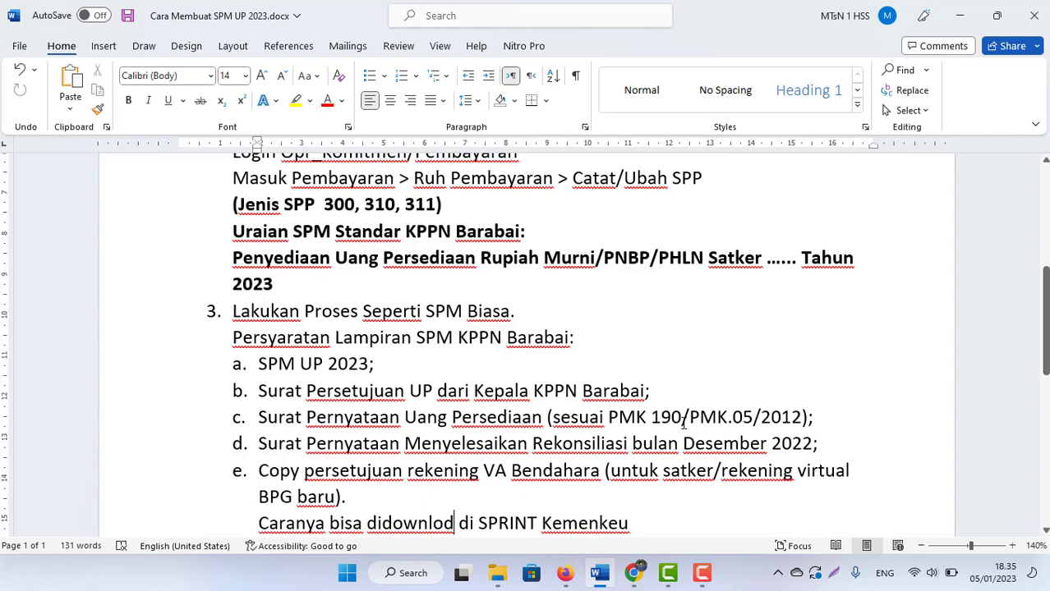
pyautogui.click(503, 575)
pyautogui.click(229, 483)
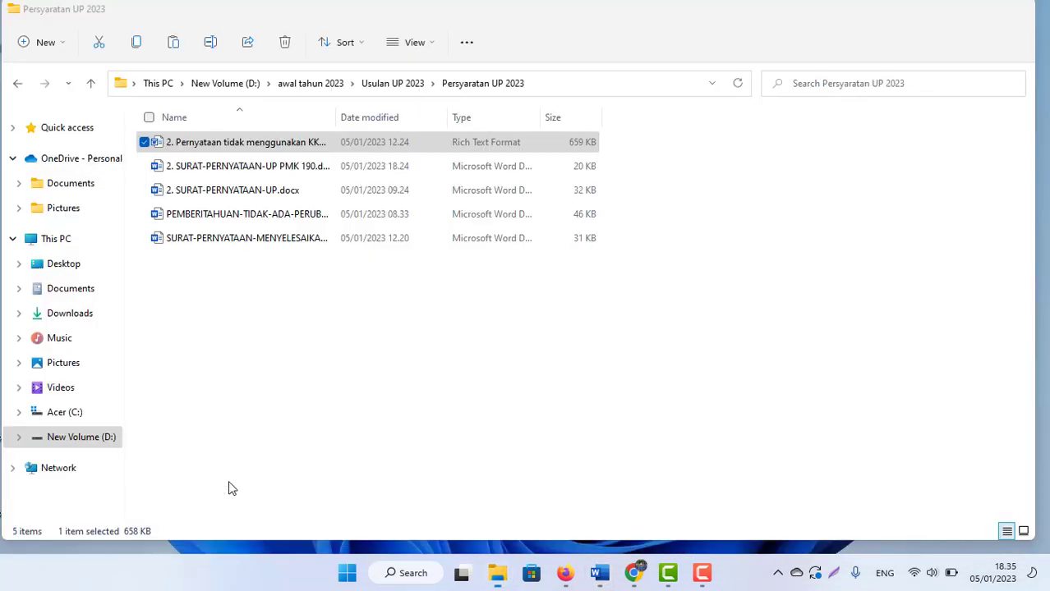
pyautogui.doubleClick(258, 169)
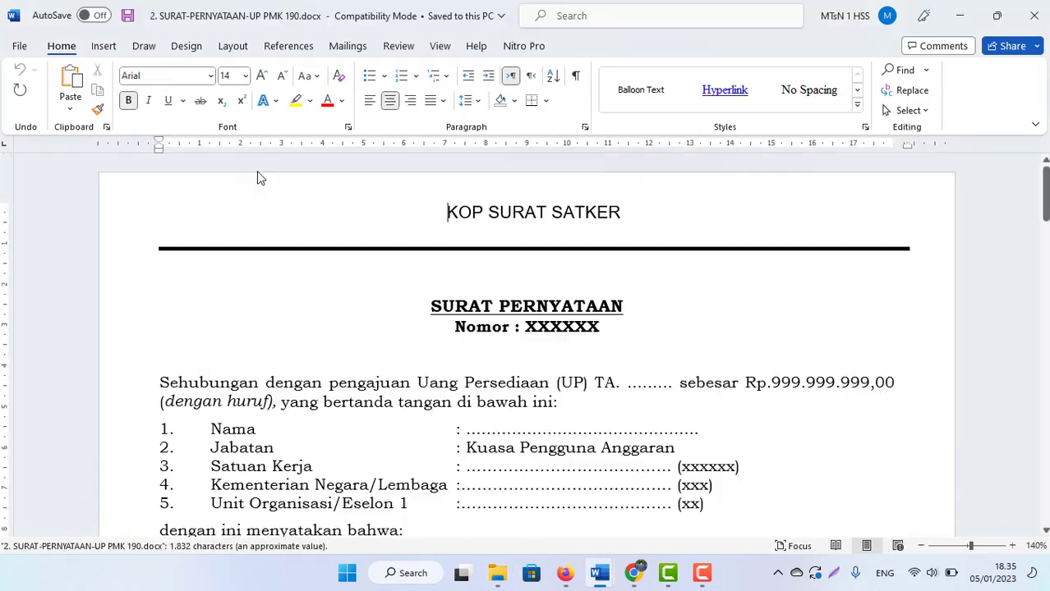
pyautogui.moveTo(1045, 192)
pyautogui.mouseDown()
pyautogui.moveTo(1045, 240)
pyautogui.moveTo(1046, 200)
pyautogui.mouseUp()
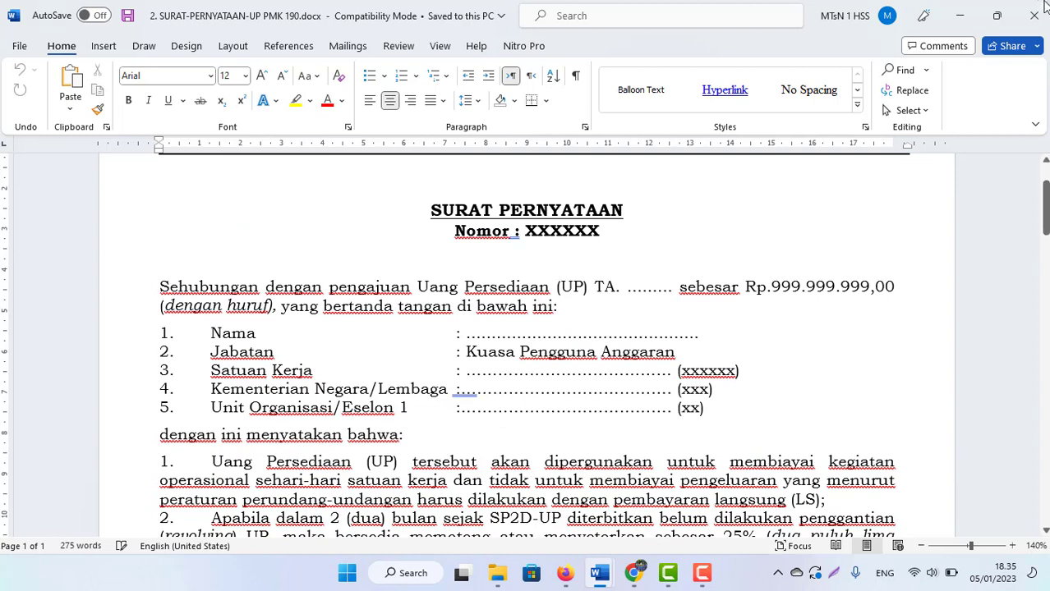
pyautogui.click(1035, 16)
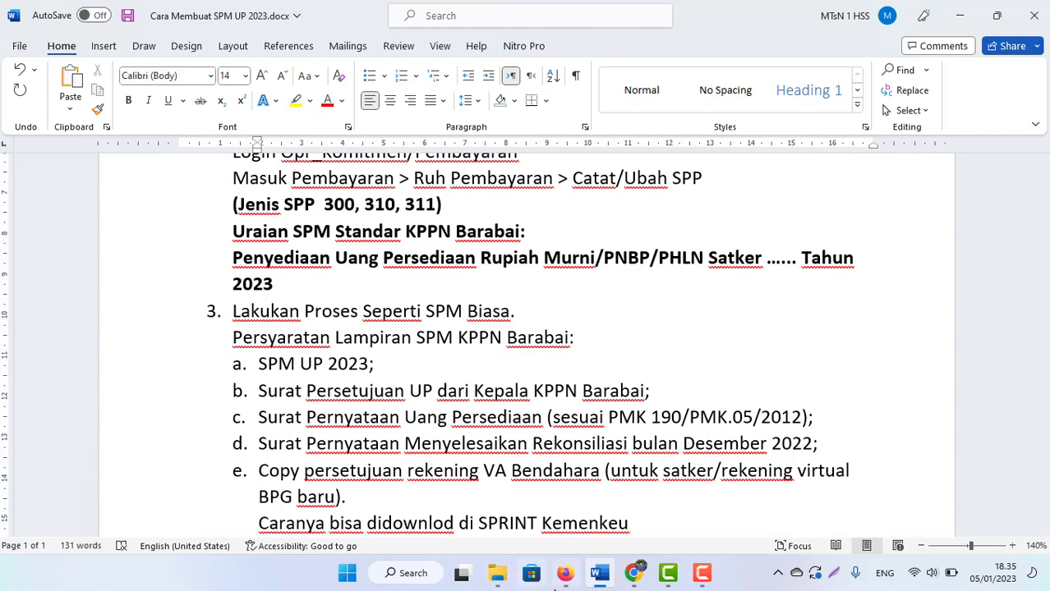
# View the "SURAT-PERNYATAAN-MENYELESAIKAN-LPJ-CAPUT-REKON.docx" template with editing enabled, close it and return to the Word guide.
pyautogui.click(497, 572)
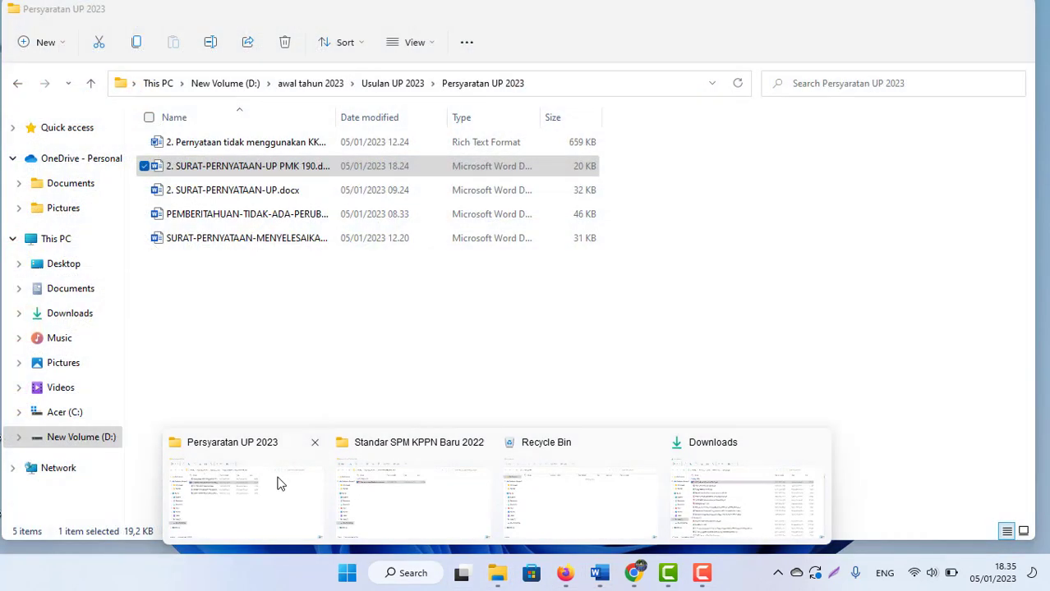
pyautogui.click(277, 483)
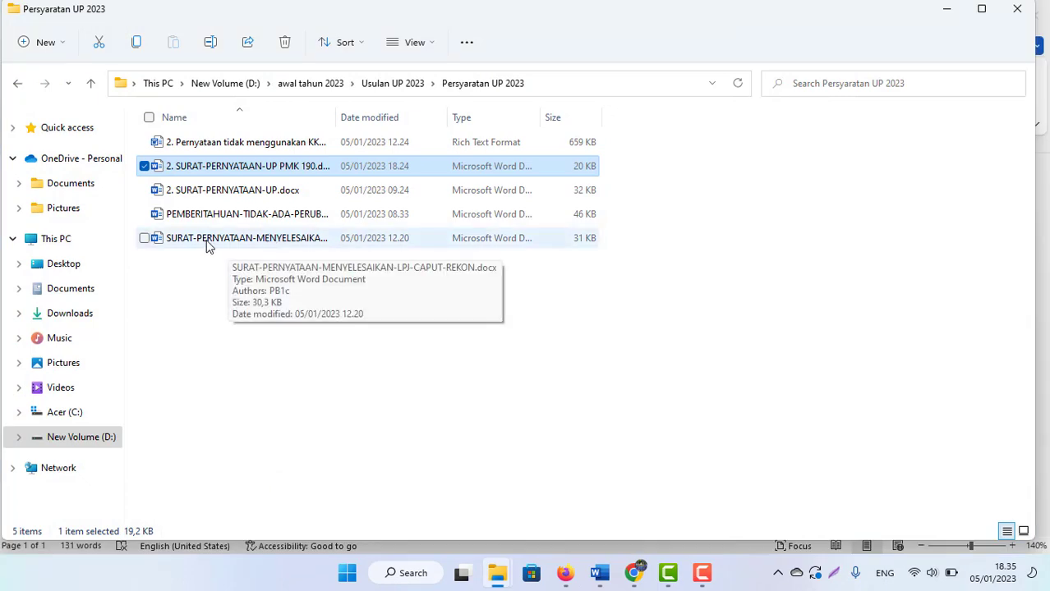
pyautogui.doubleClick(244, 239)
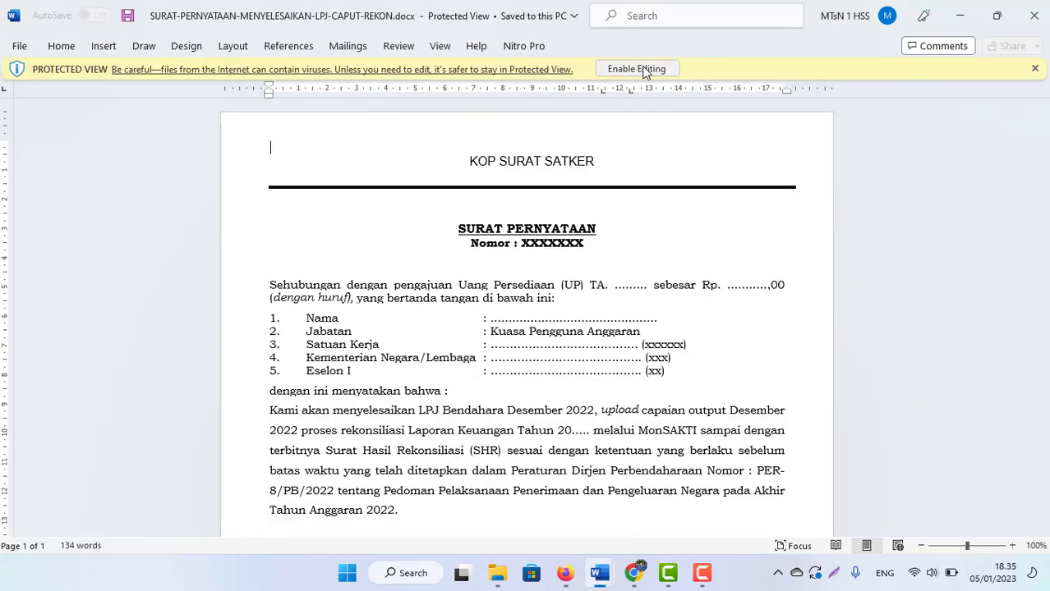
pyautogui.click(637, 69)
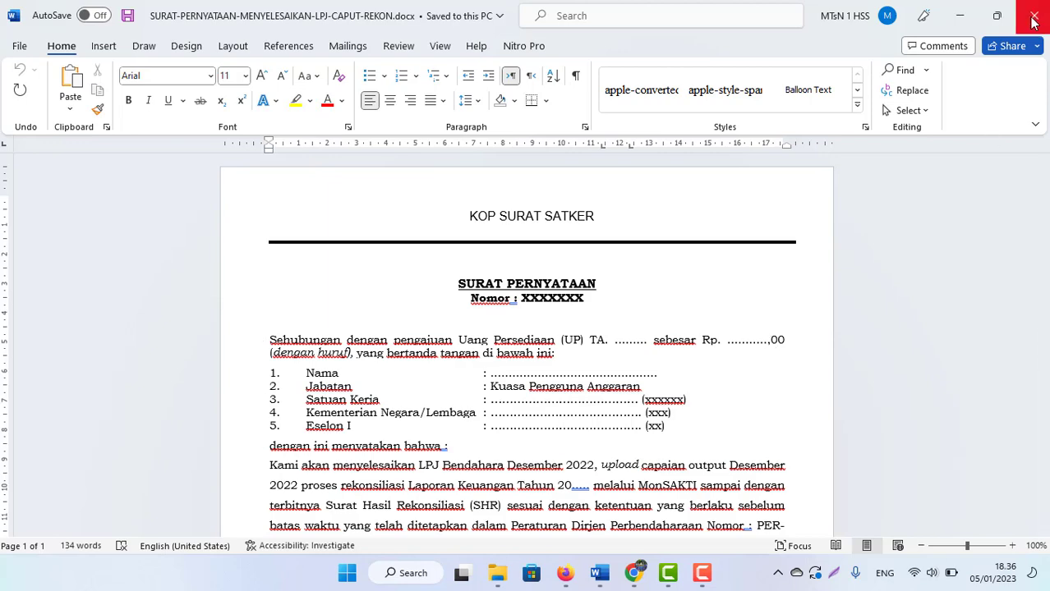
pyautogui.click(1033, 21)
pyautogui.click(598, 572)
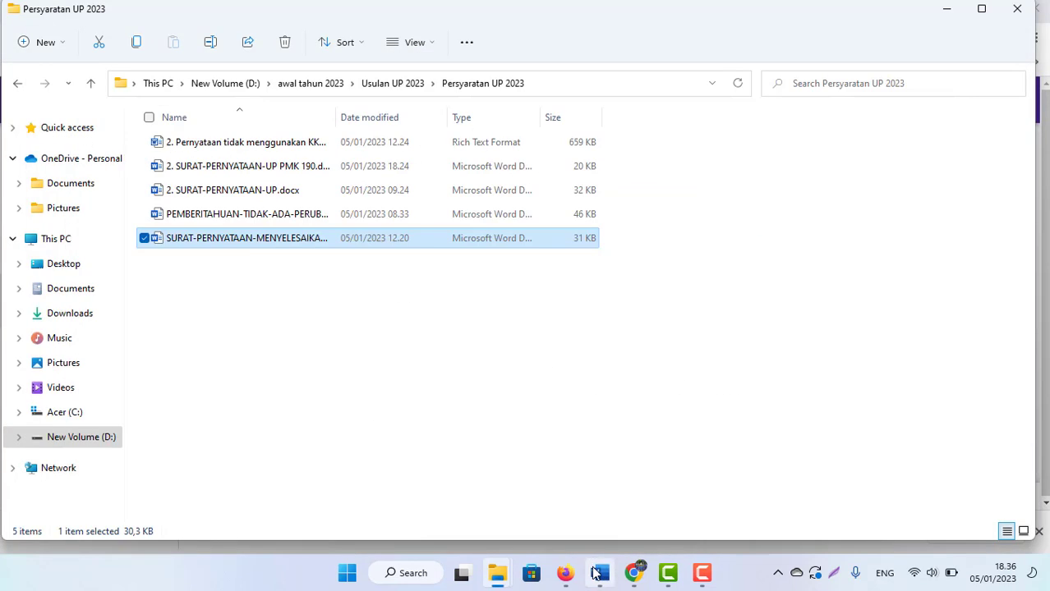
pyautogui.click(598, 572)
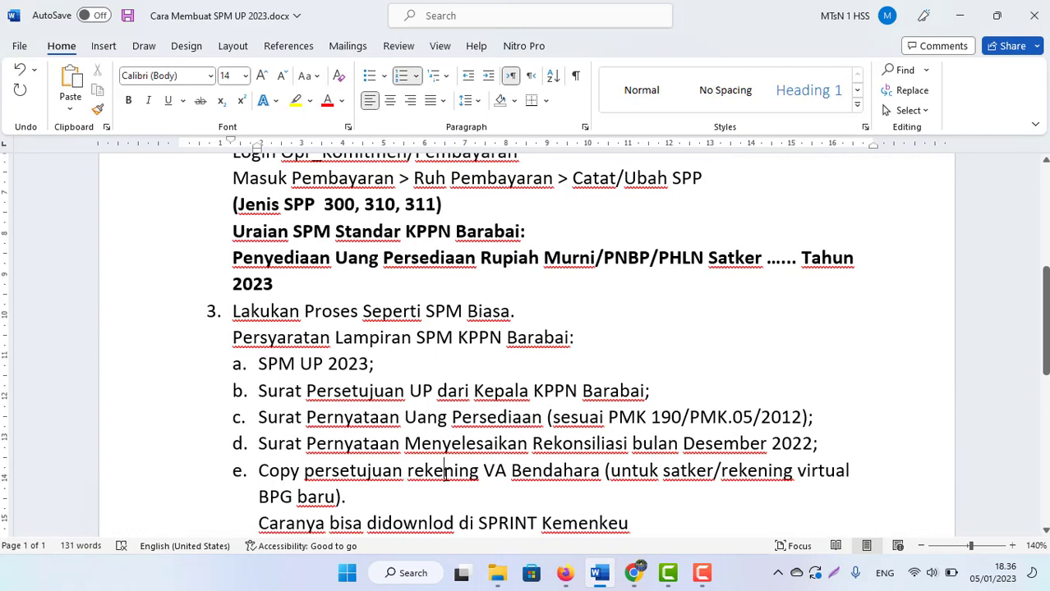
# Read the VA account instructions ending the Word guide, then switch to SPRINT in Chrome and bring up the Pembukaan Rekening transaction list.
pyautogui.hotkey('ctrl', 'End')
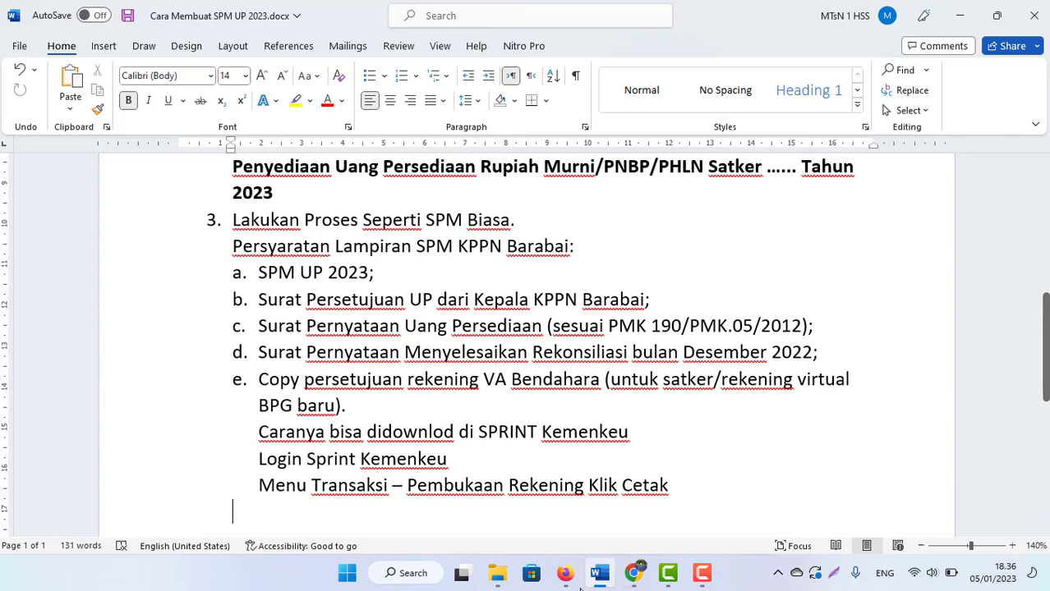
pyautogui.moveTo(634, 573)
pyautogui.click(551, 483)
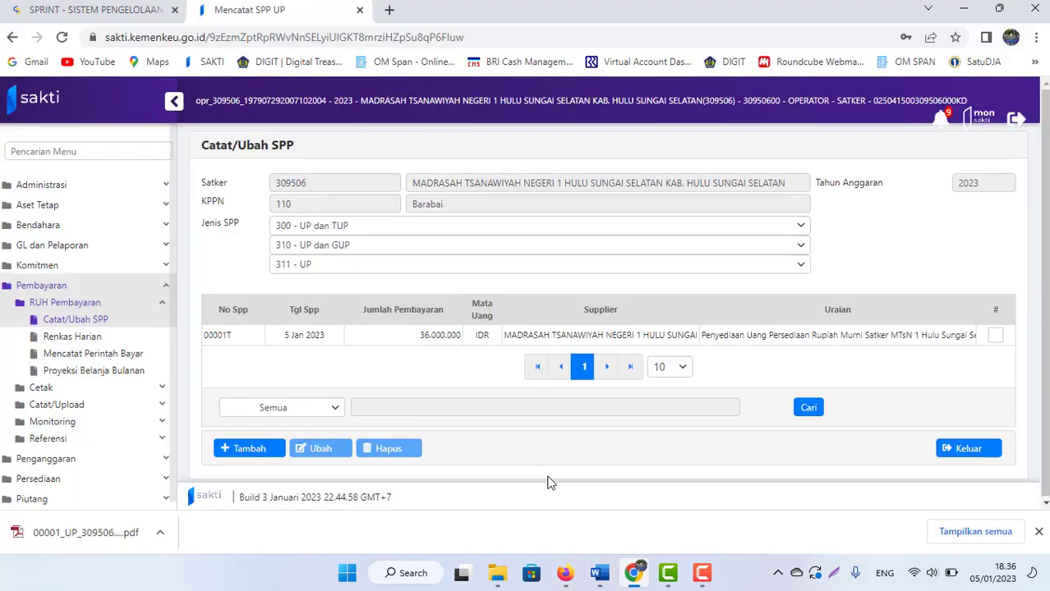
pyautogui.click(45, 10)
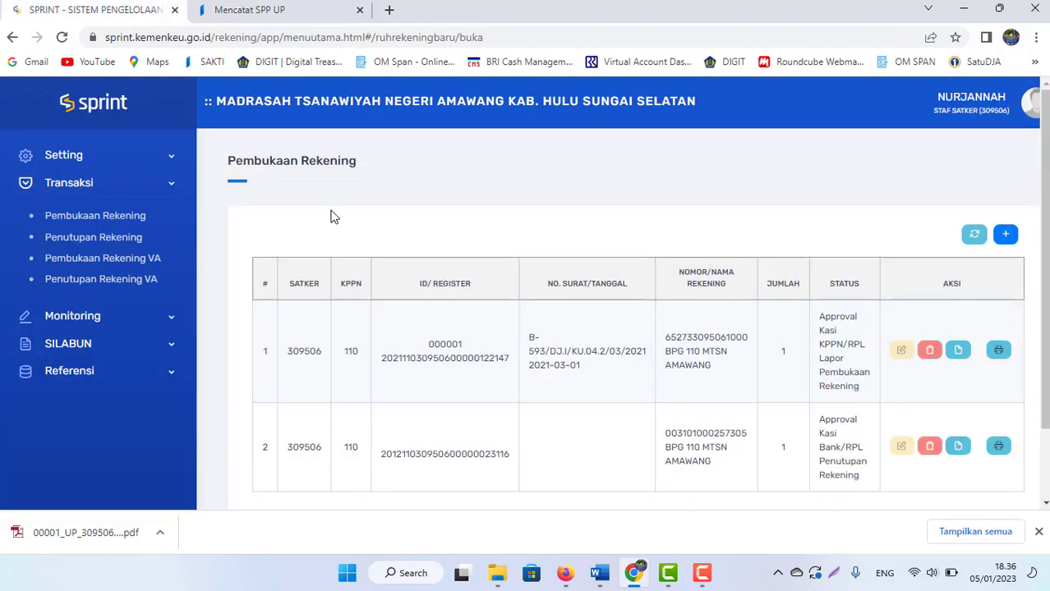
pyautogui.click(73, 191)
pyautogui.click(71, 191)
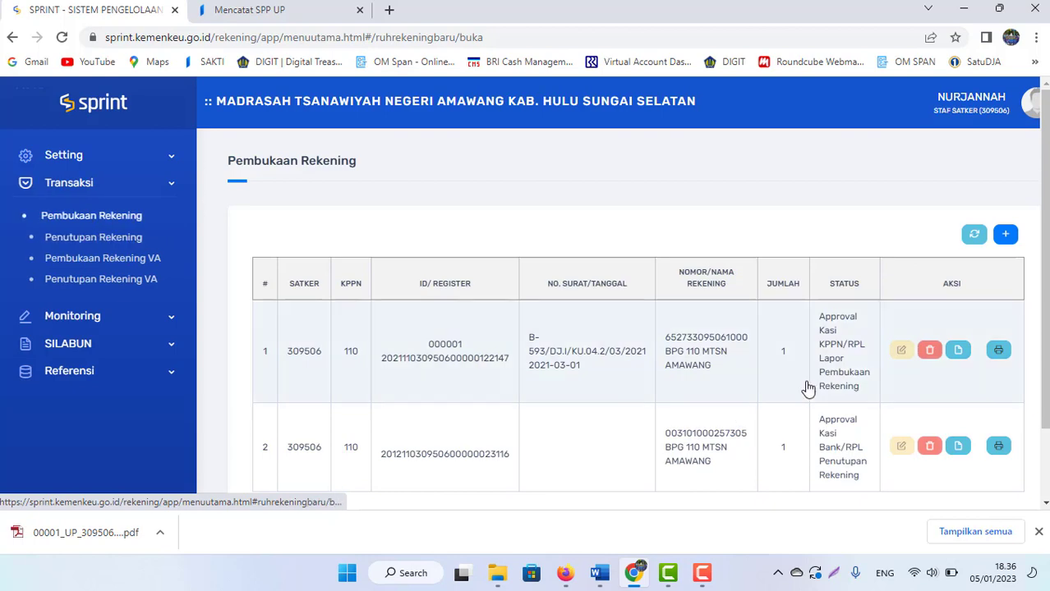
pyautogui.scroll(-2, 1044, 263)
pyautogui.scroll(2, 609, 286)
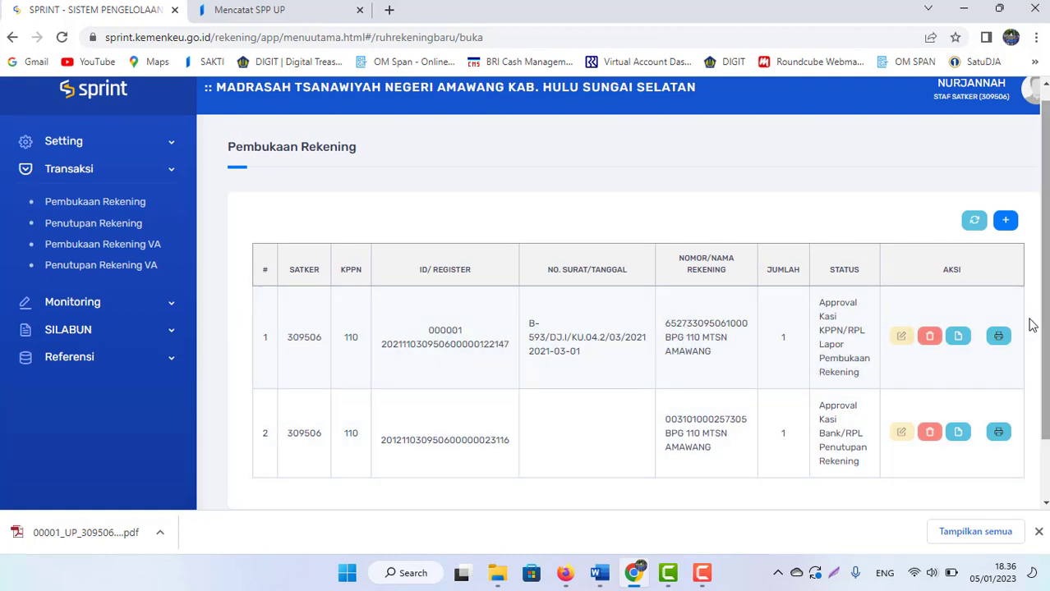
# Generate the virtual account opening approval letter for the first Pembukaan Rekening record and download it as a PDF under the default file name.
pyautogui.click(1000, 346)
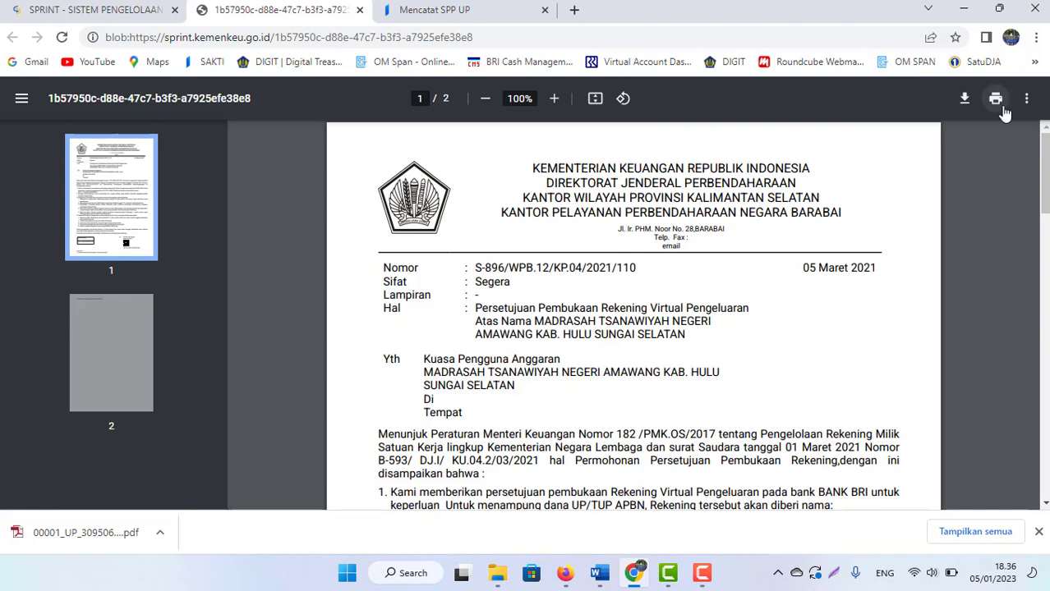
pyautogui.click(965, 100)
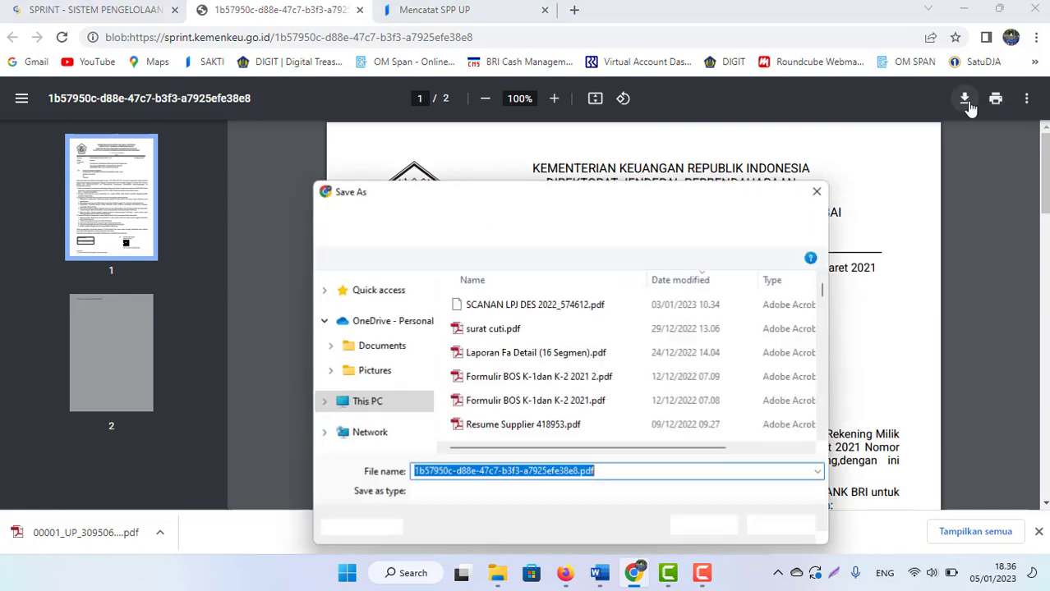
pyautogui.click(701, 523)
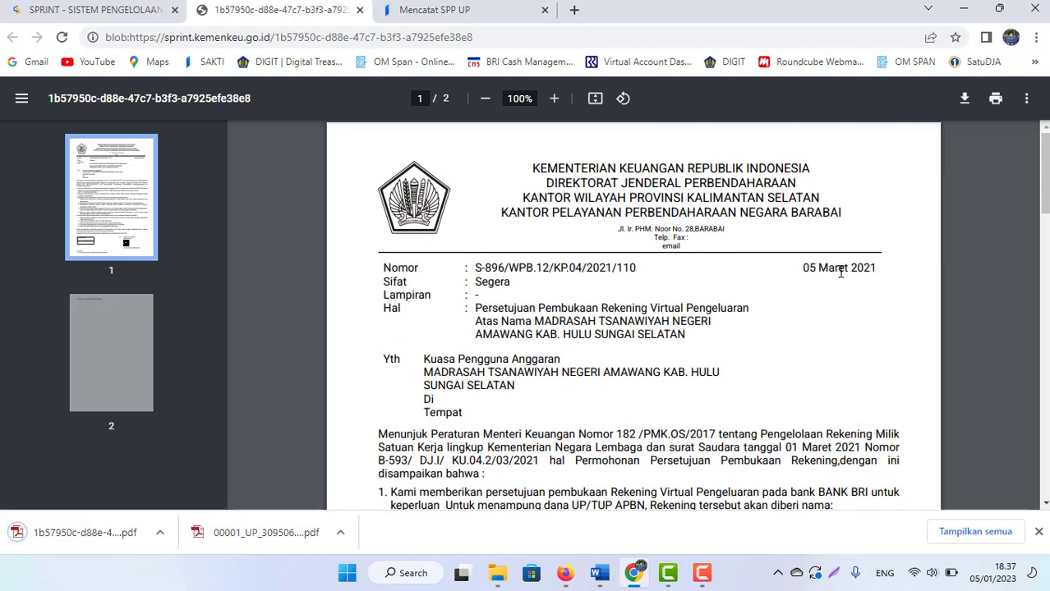
pyautogui.click(160, 536)
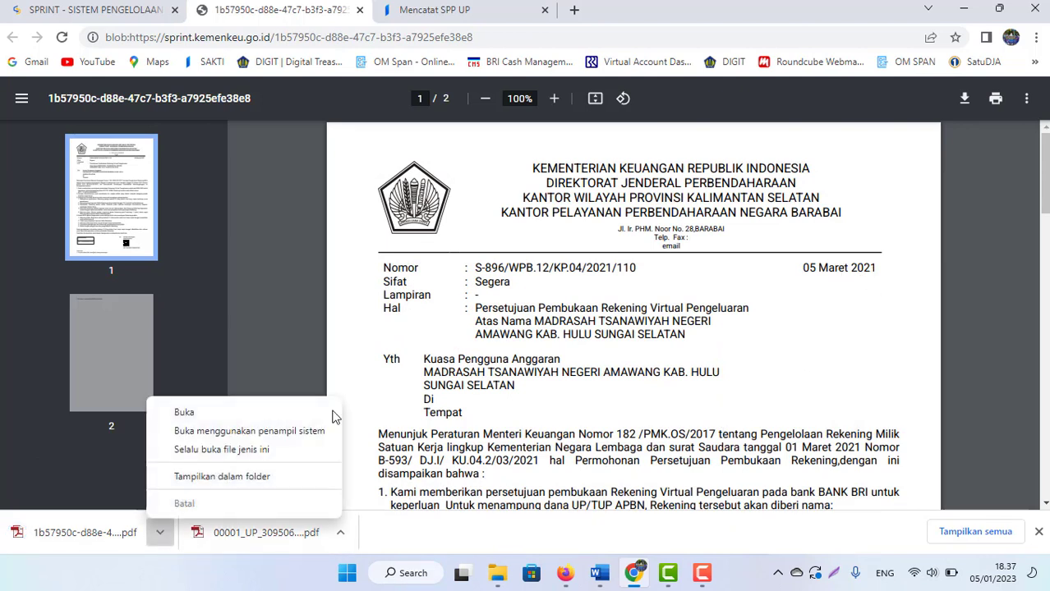
# Return to the Word guide and review its steps from the title down to the KPPN Barabai attachment requirements.
pyautogui.click(600, 573)
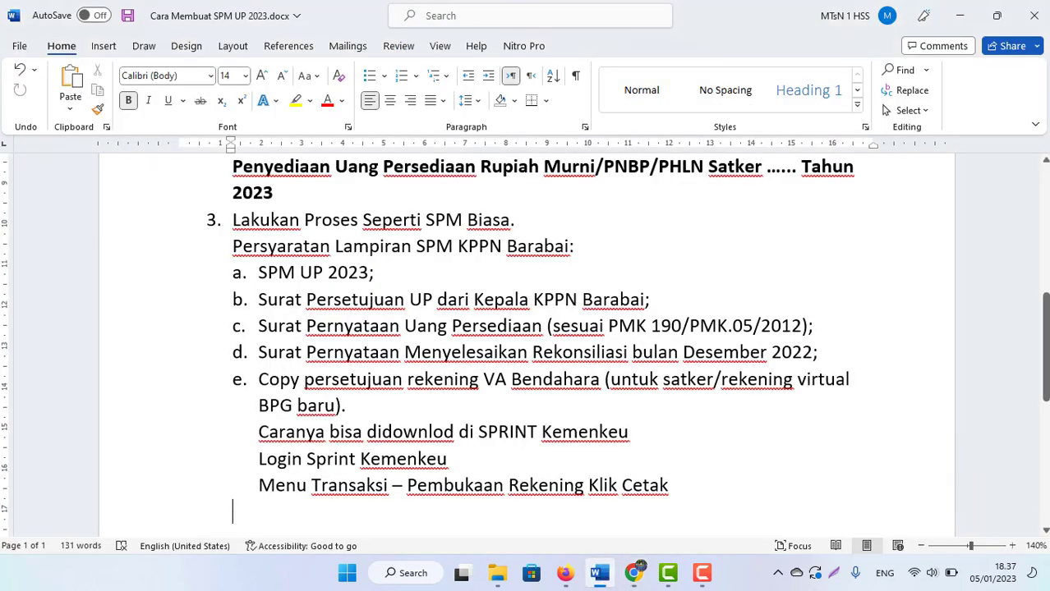
pyautogui.scroll(2, 1046, 310)
pyautogui.scroll(4, 1045, 311)
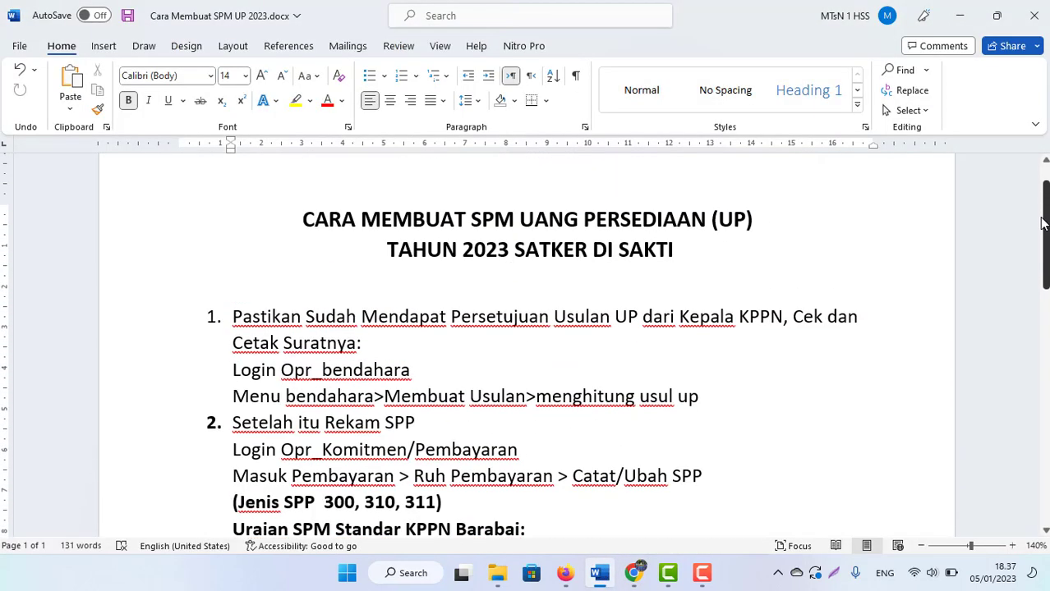
pyautogui.scroll(-3, 1046, 310)
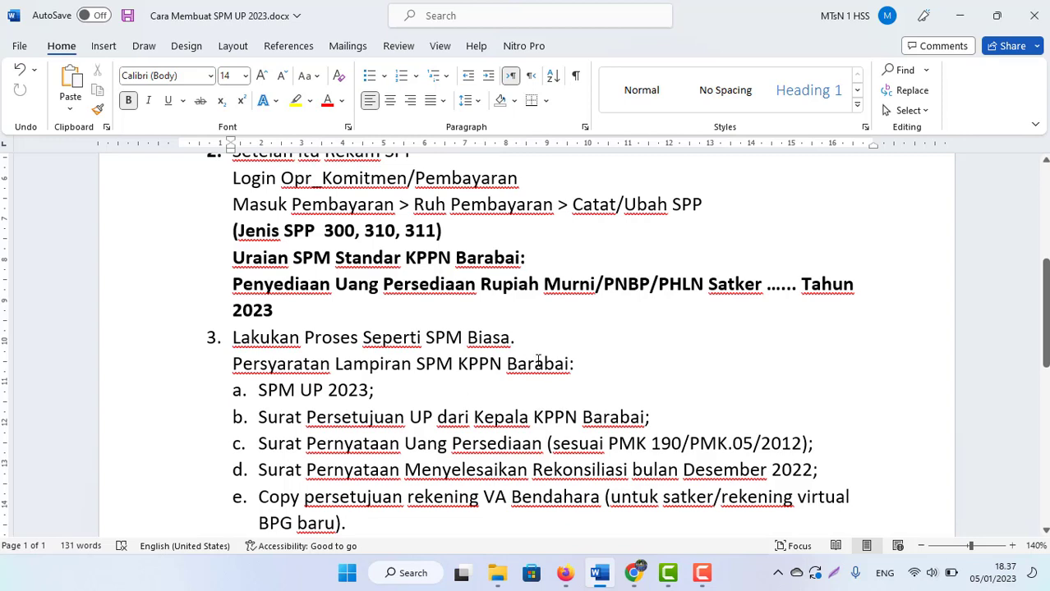
pyautogui.click(701, 572)
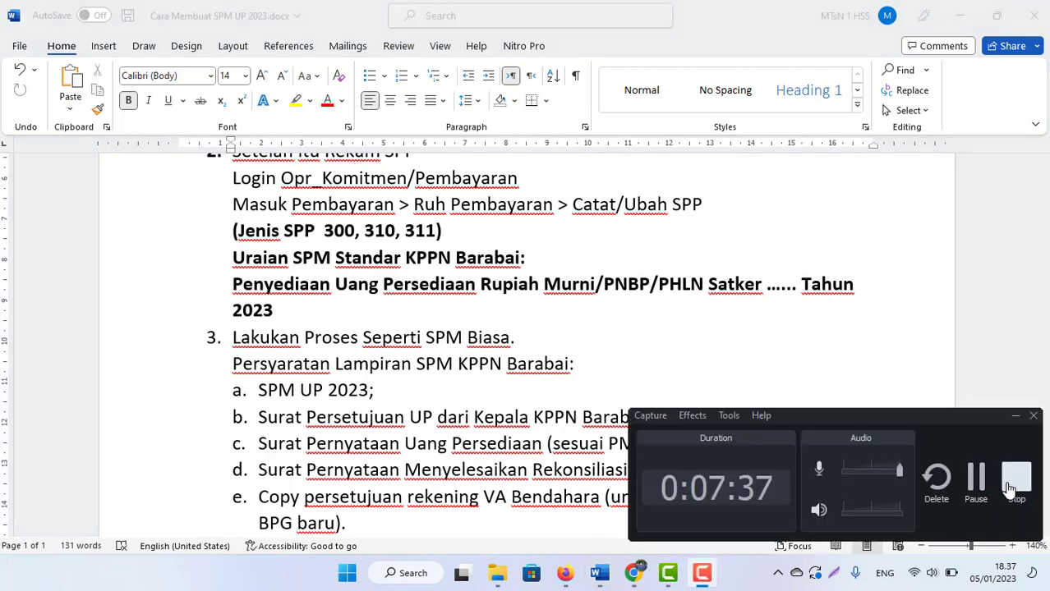